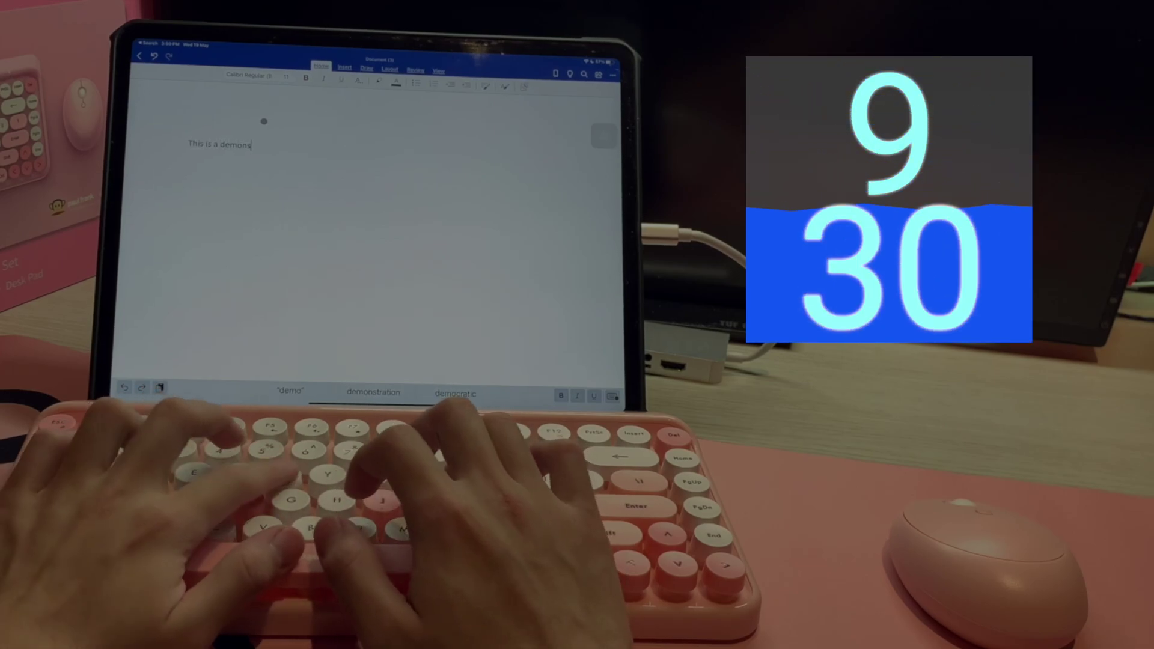
type("tration")
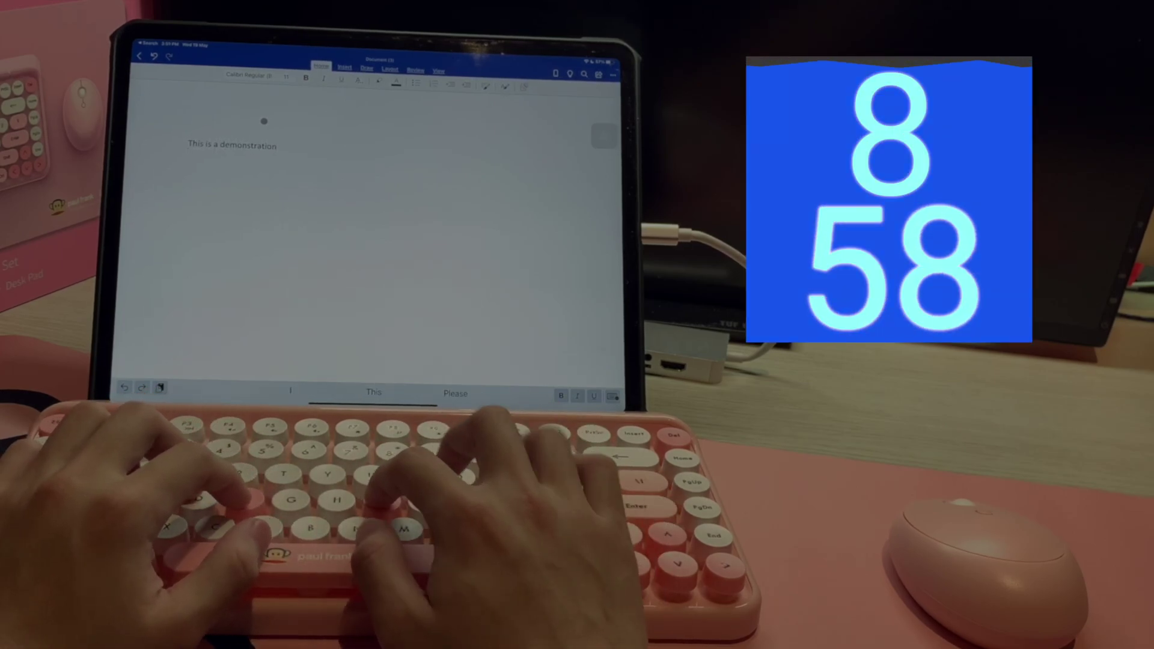
key("Return")
type("Please like")
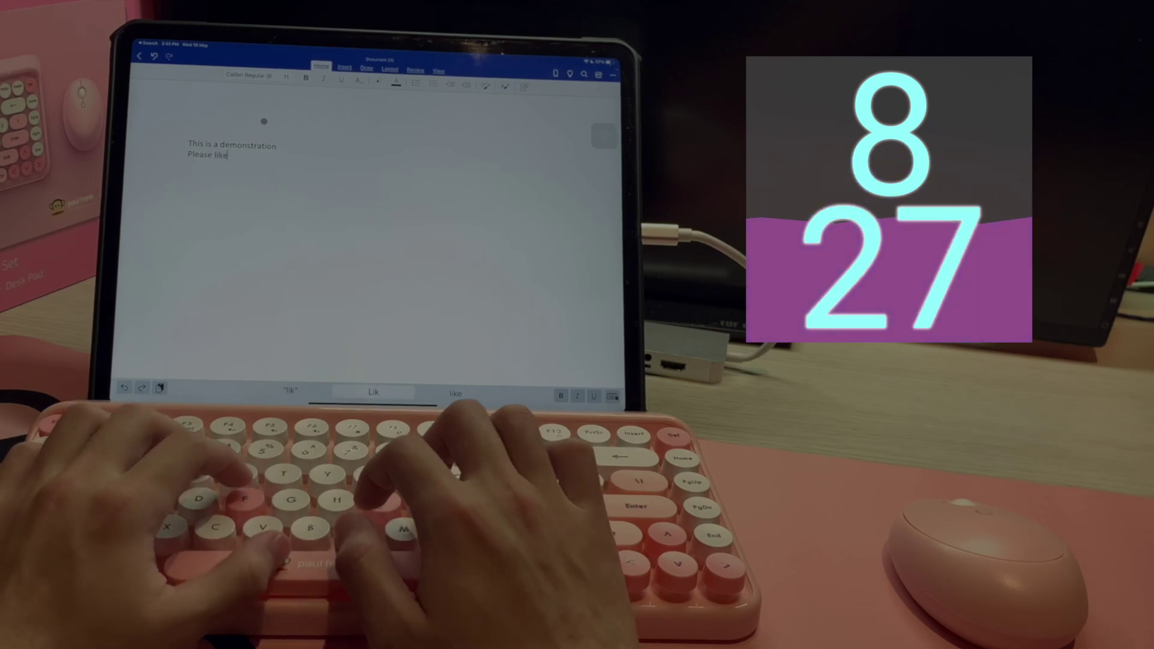
type(" and subscribe")
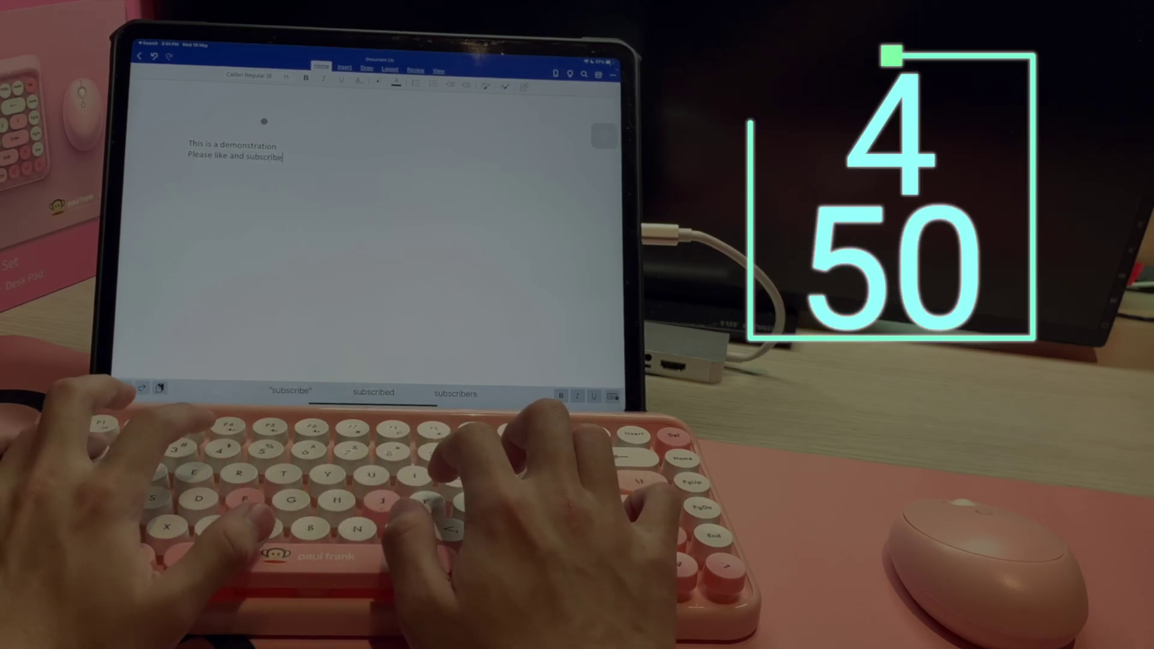
type("!!")
key("Return")
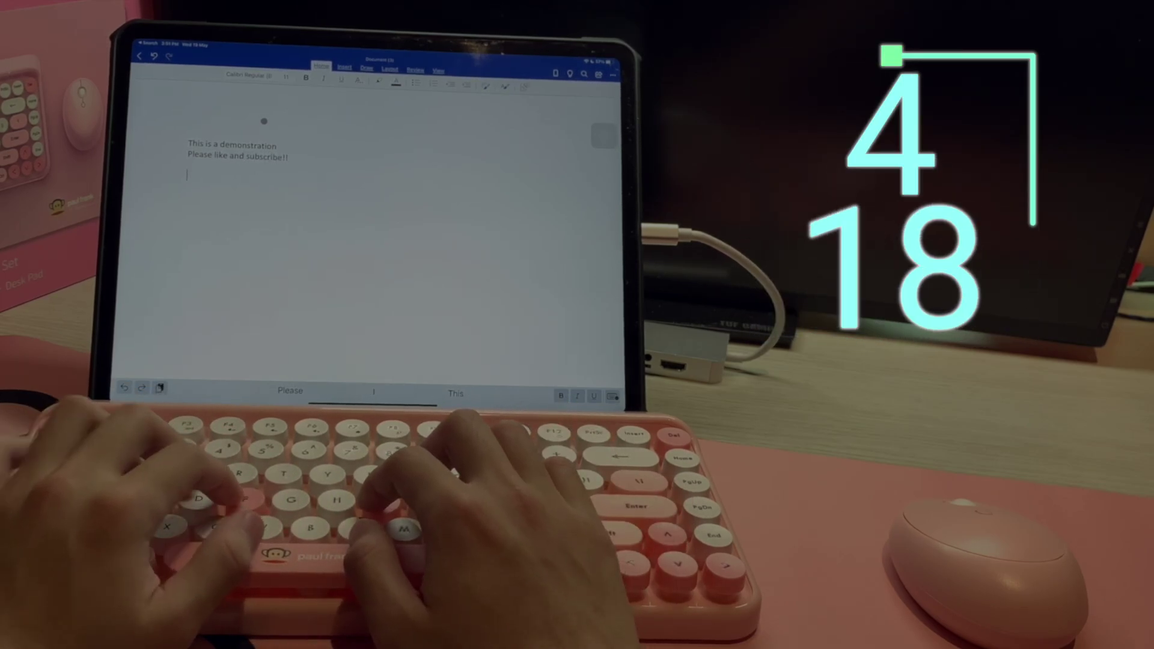
key("ctrl+space")
type("记得")
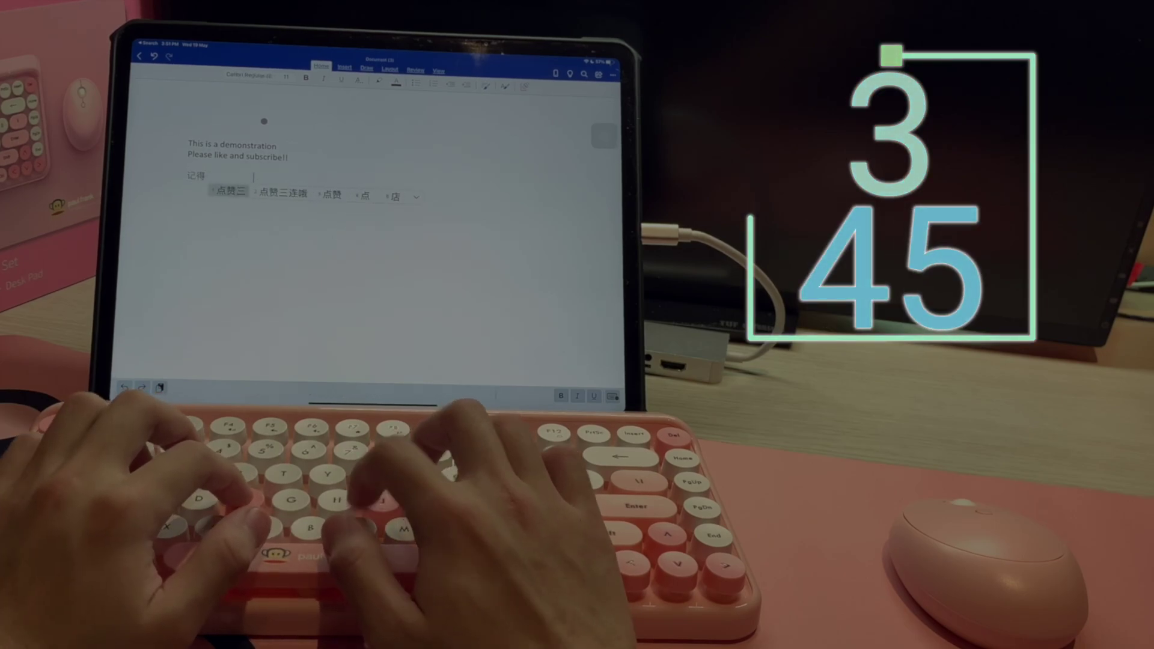
type("dianzansan点赞三连哟~")
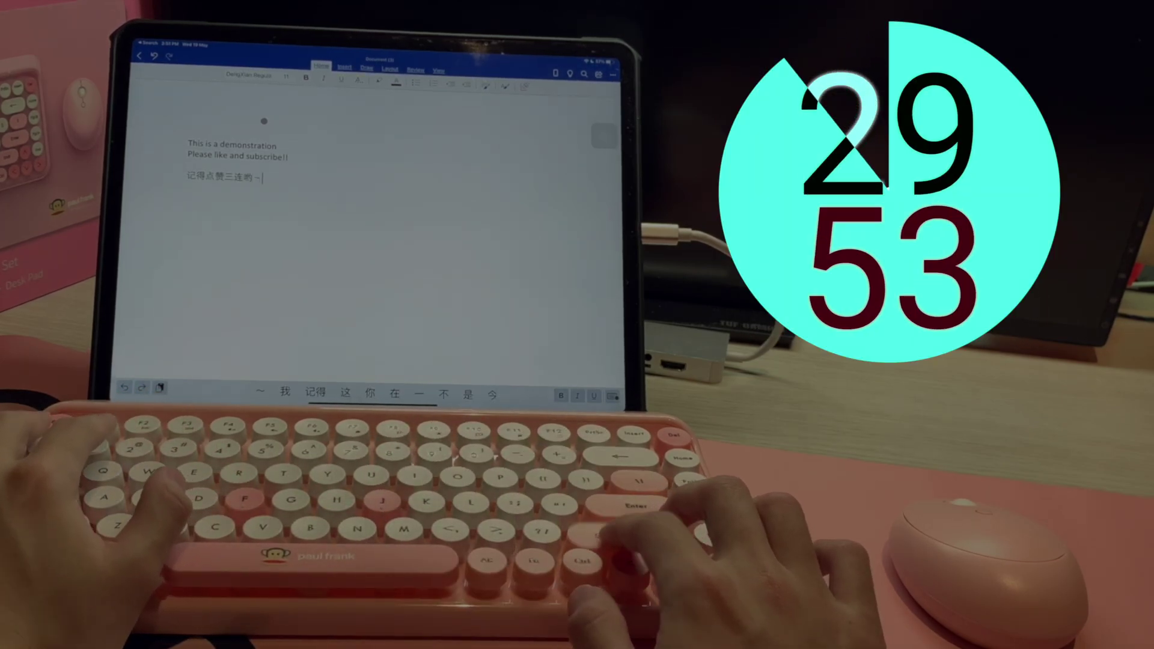
key("super+a")
left_click(286, 77)
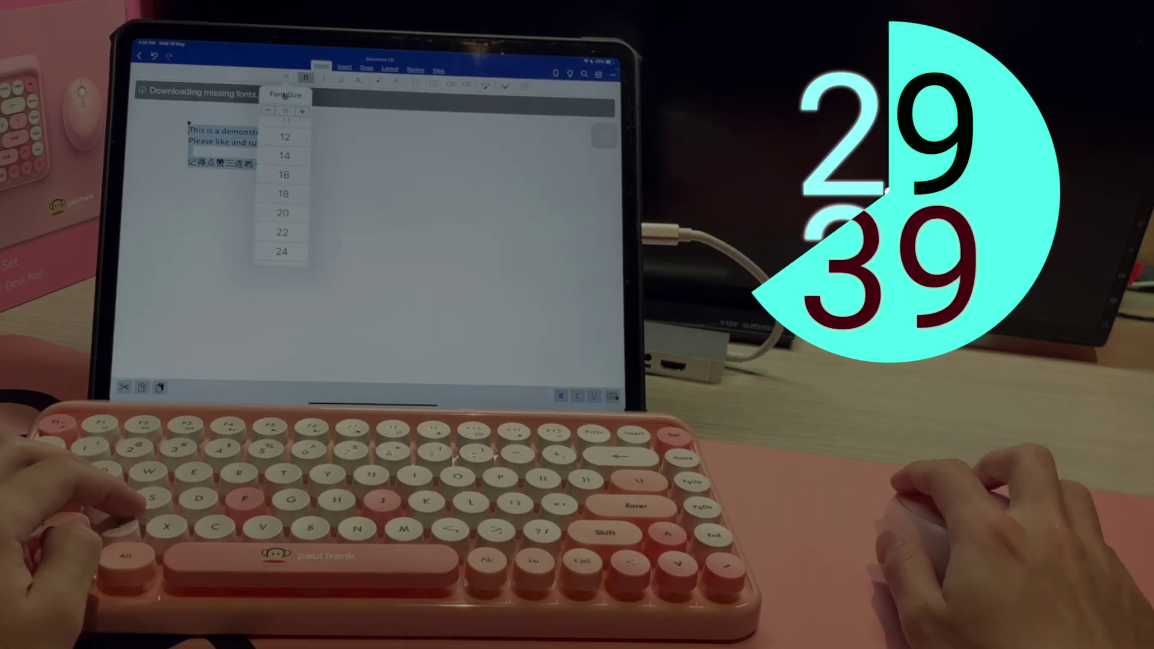
left_click(285, 155)
left_click(386, 237)
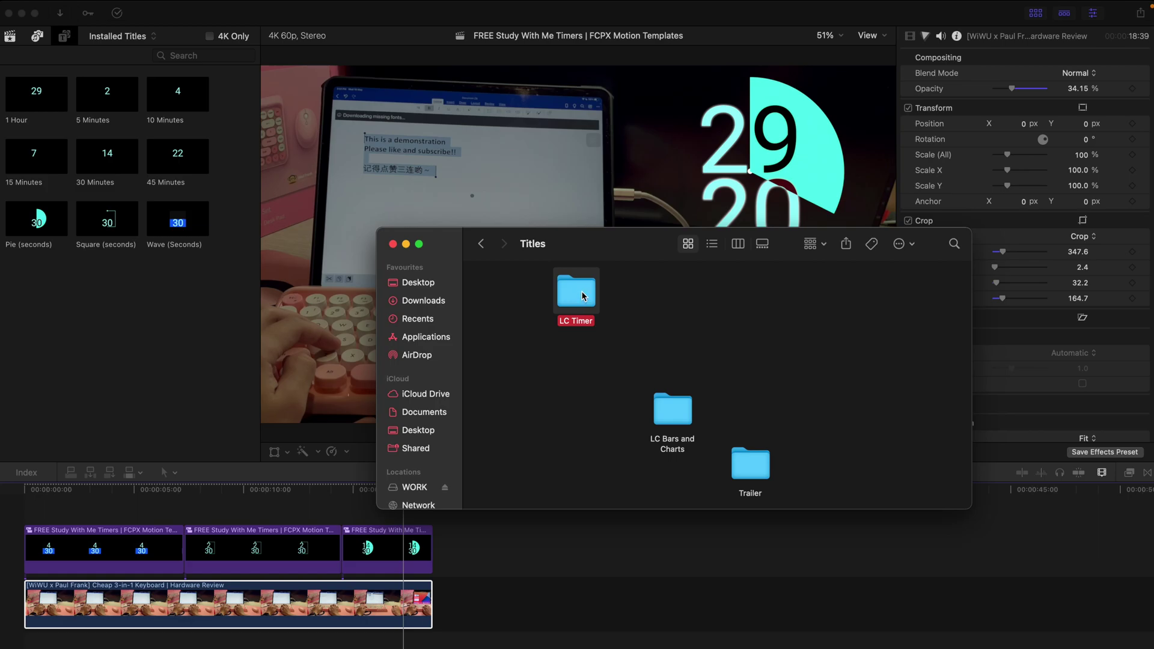
Step: Look through the timer template folders inside LC Timer and return to the Titles folder
double_click(581, 296)
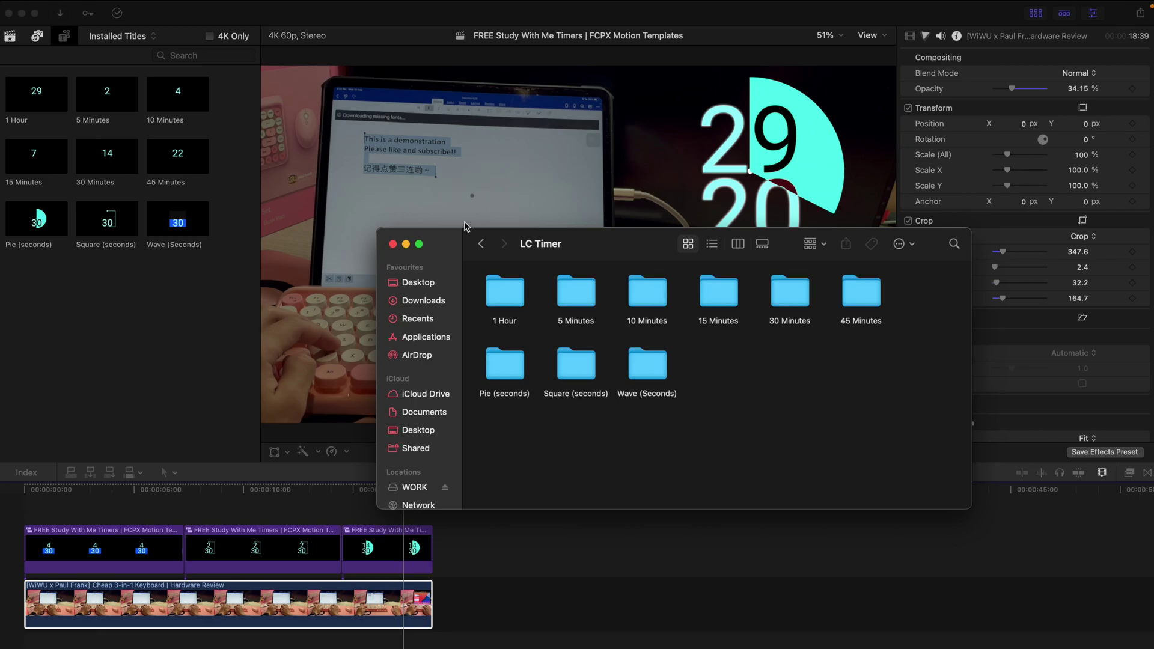
left_click(482, 247)
left_click(568, 295)
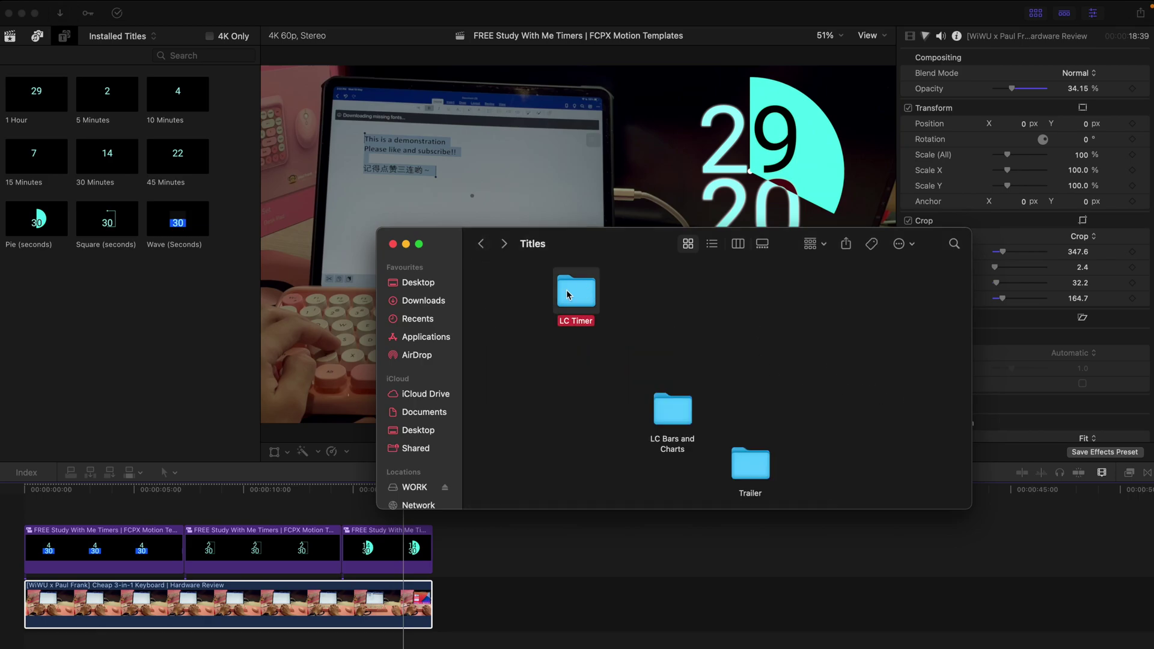
Step: Navigate from the Movies folder through Motion Templates to Titles, locate the LC Timer folder, and switch back to Final Cut Pro
left_click(164, 7)
left_click(224, 141)
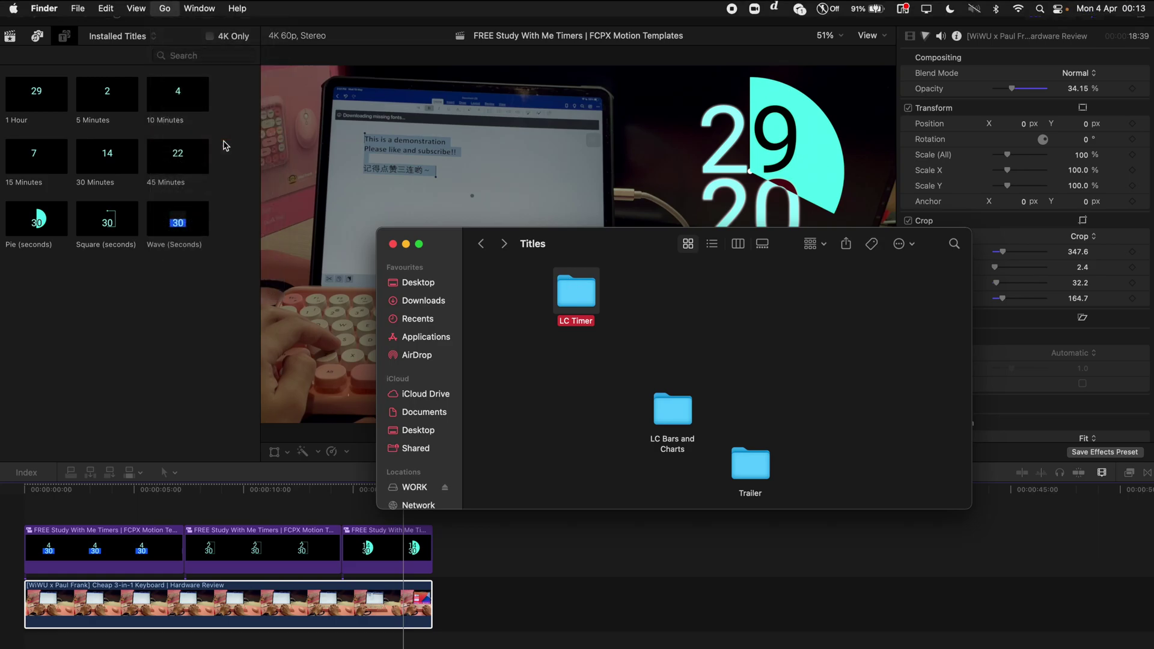
double_click(634, 286)
left_click(587, 286)
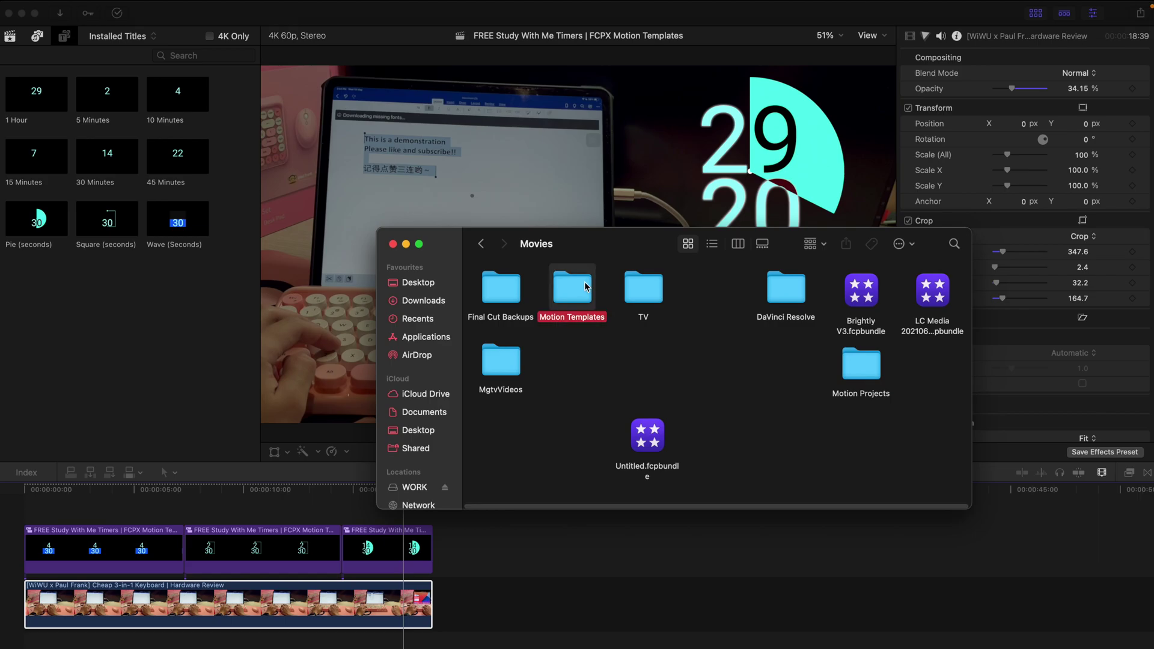
double_click(586, 286)
double_click(499, 356)
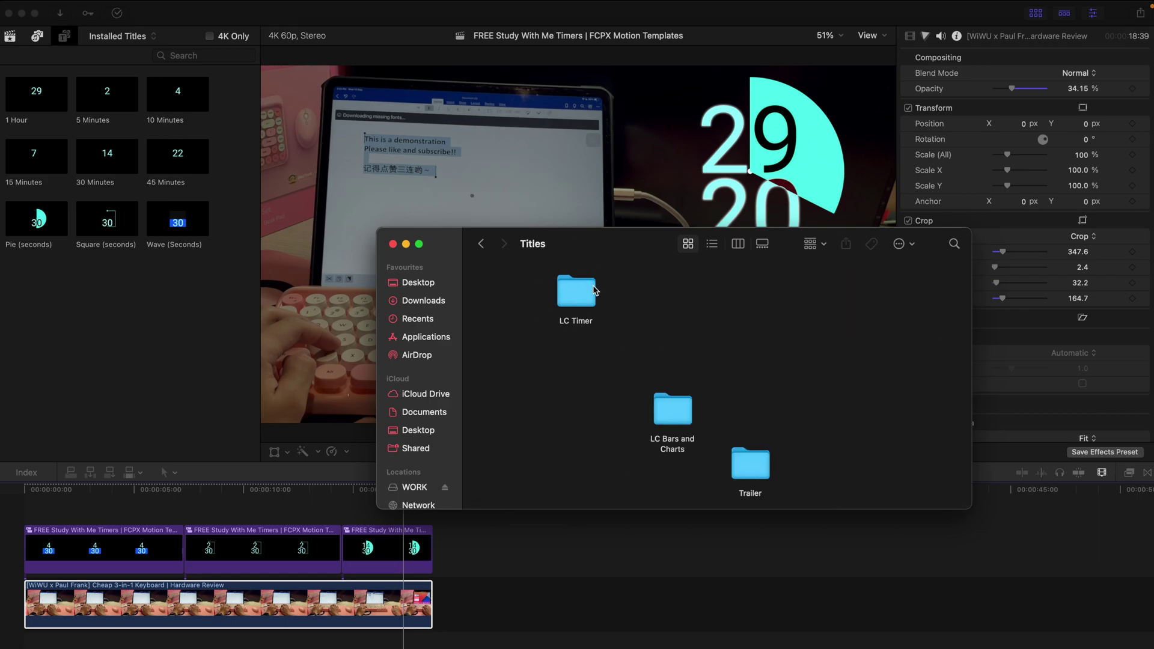
left_click(595, 291)
left_click(499, 581)
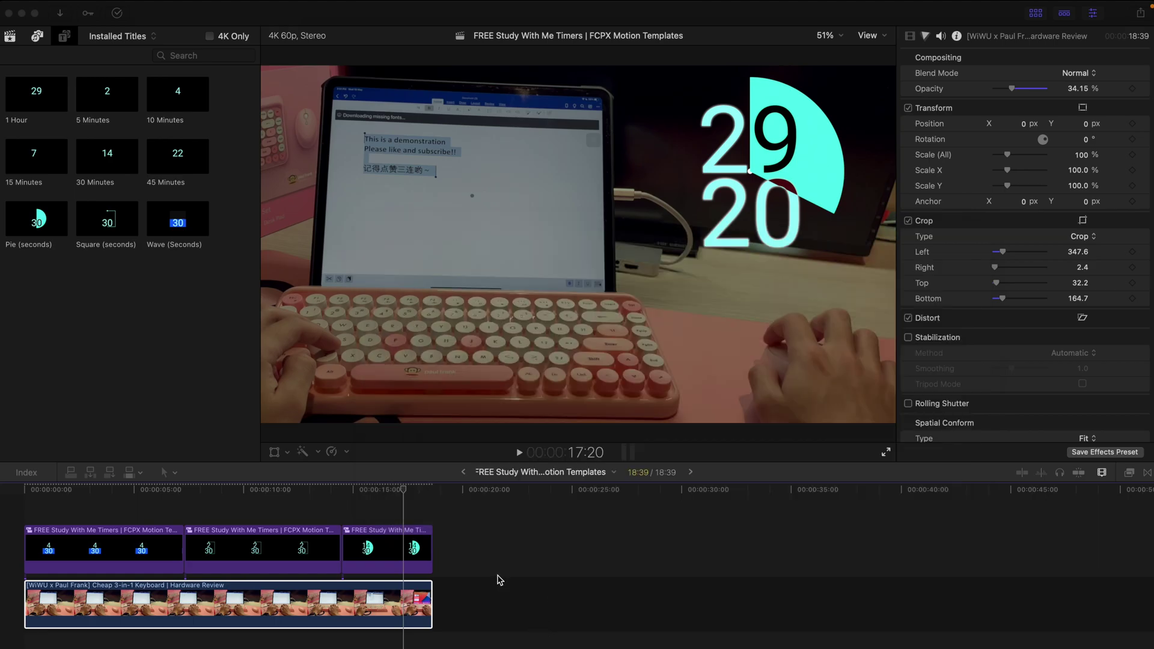
Step: Show the installed titles and move the playhead to 58:15 within the keyboard review clip
left_click(65, 38)
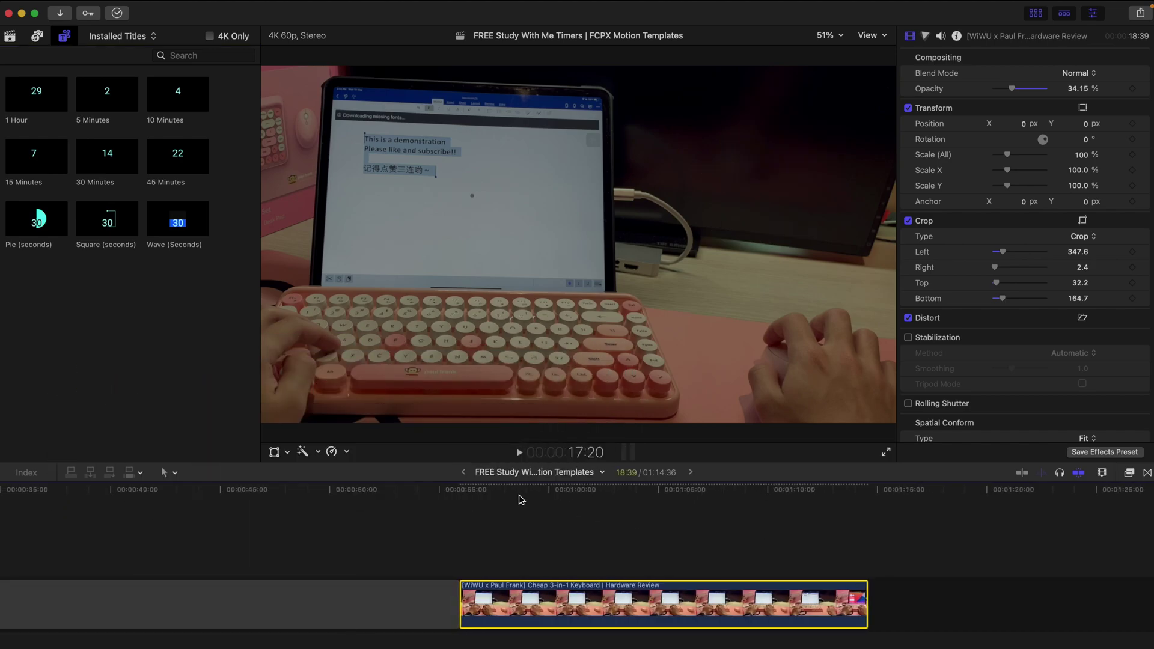
left_click_drag(462, 491, 510, 491)
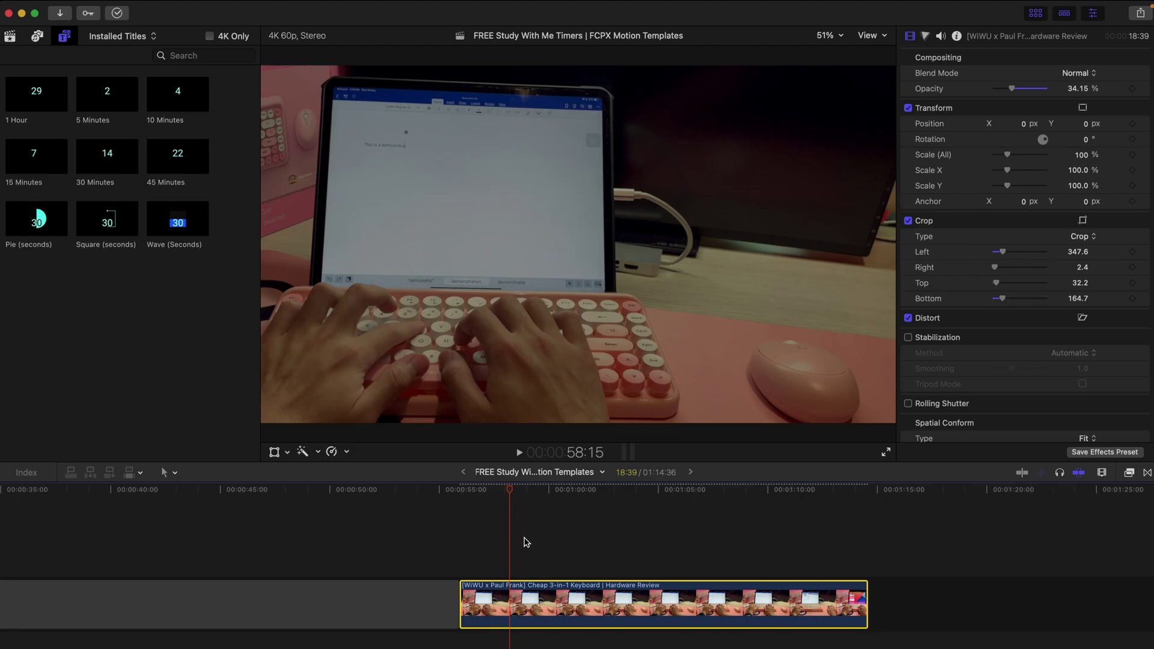
scroll(525, 542, "down", 5)
scroll(525, 542, "up", 3)
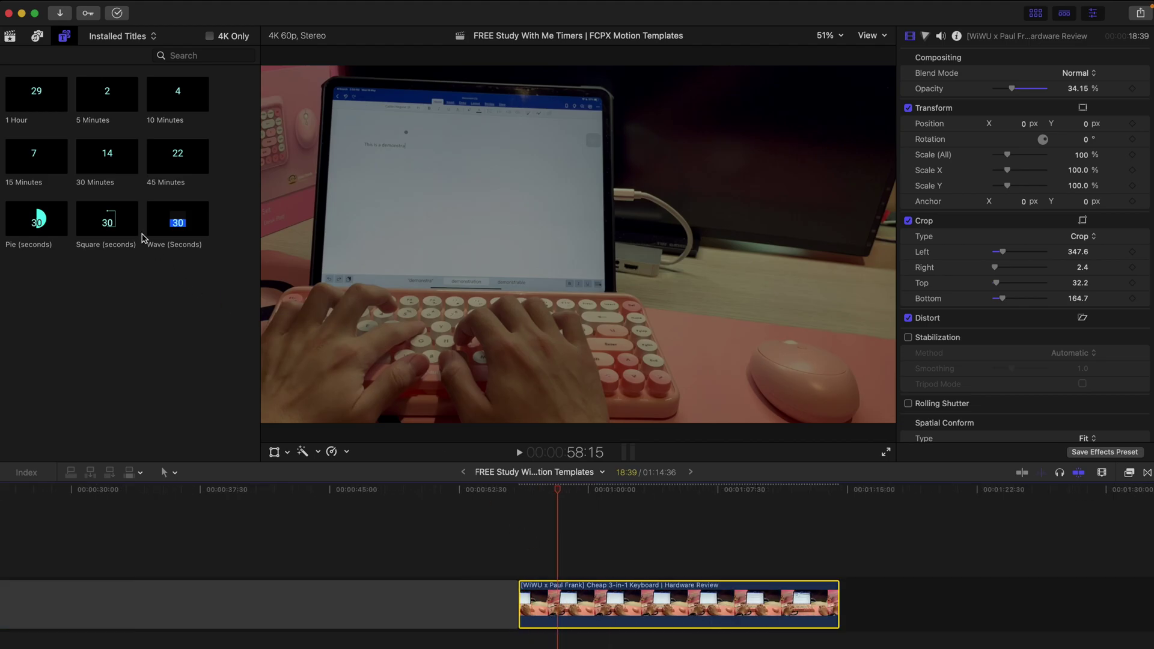
Step: Preview the Pie, Square and Wave seconds timer titles
left_click(41, 218)
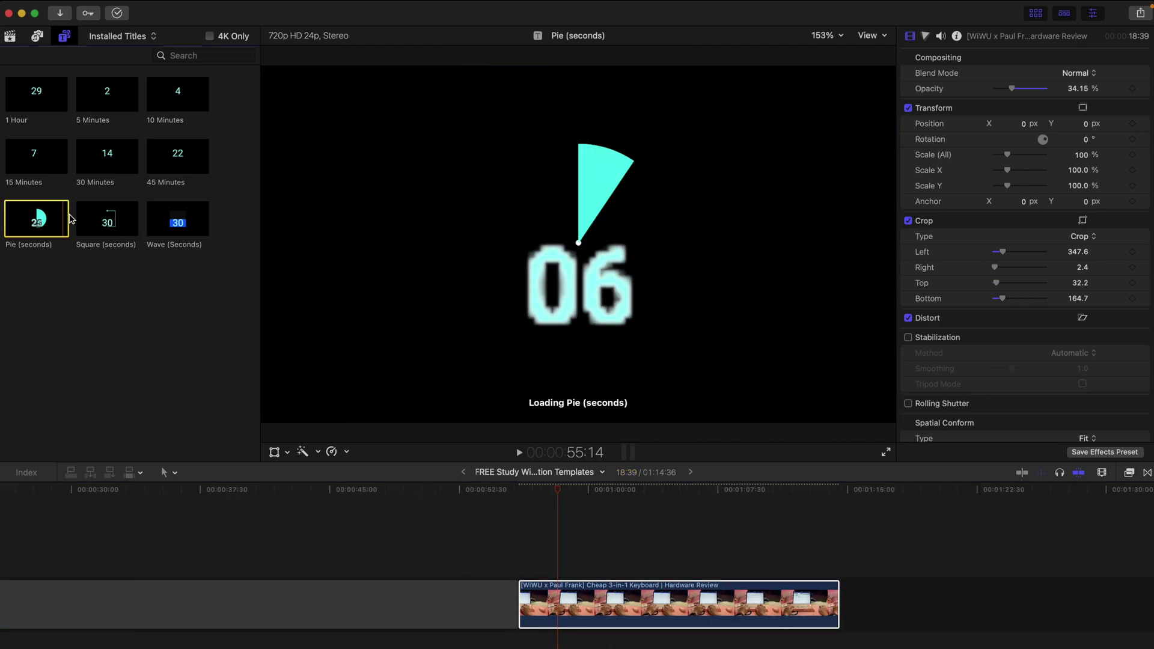
left_click(113, 221)
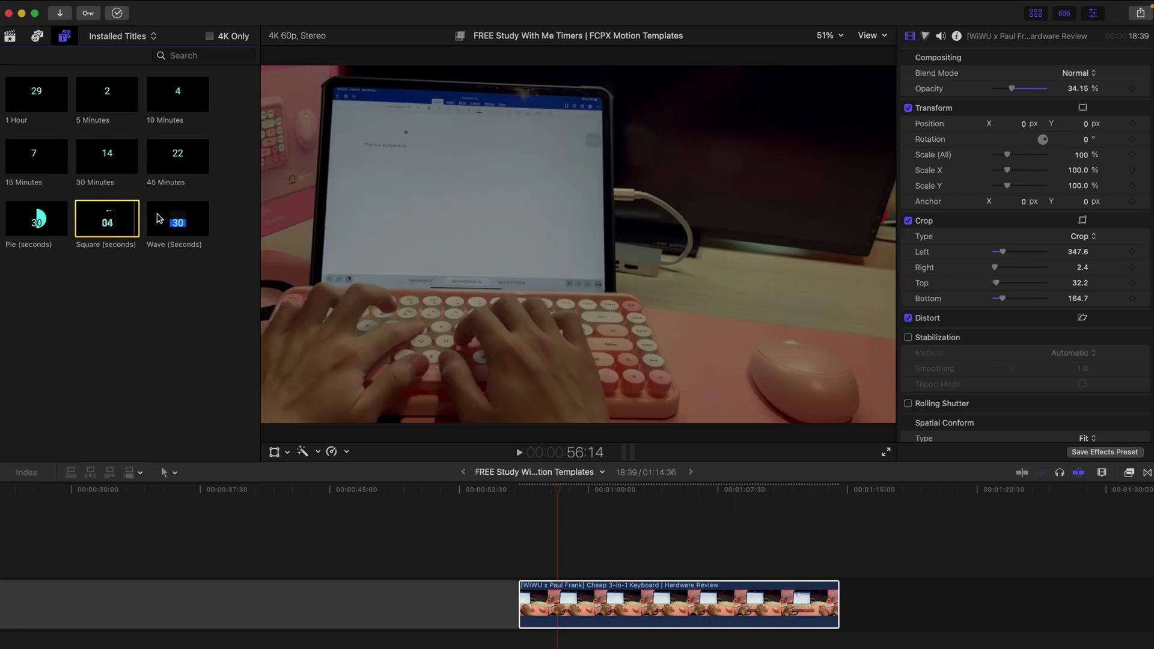
left_click(159, 218)
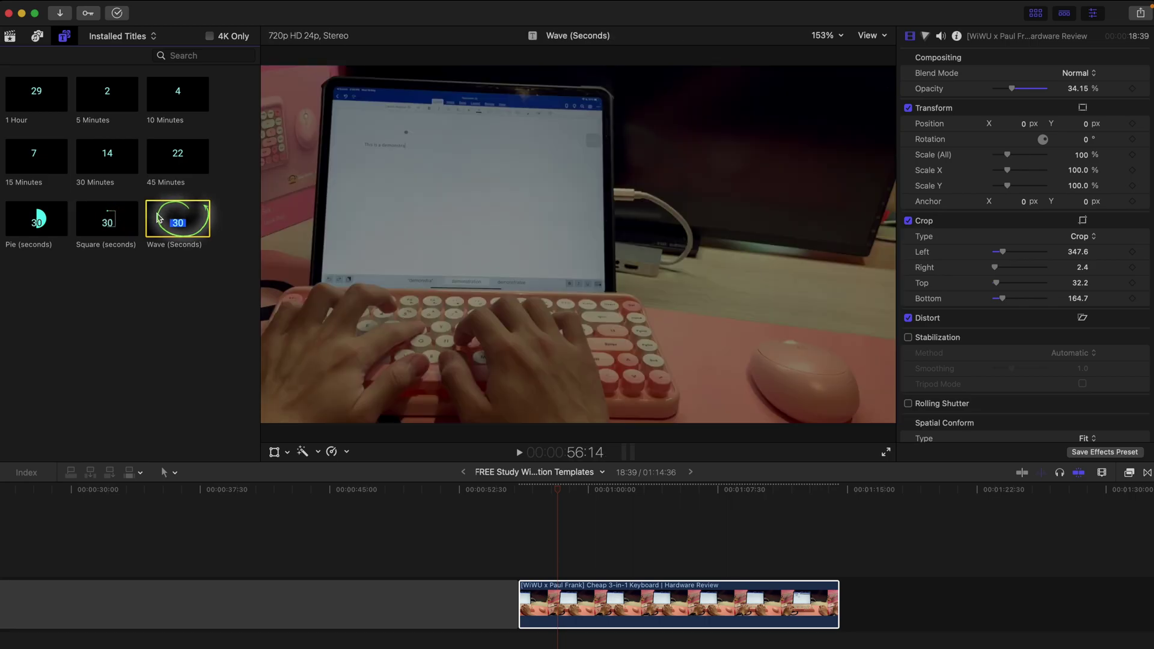
Step: Add the Wave (Seconds) title above the keyboard review clip, aligned with the clip's start
left_click_drag(159, 219, 518, 551)
scroll(519, 552, "right", 6)
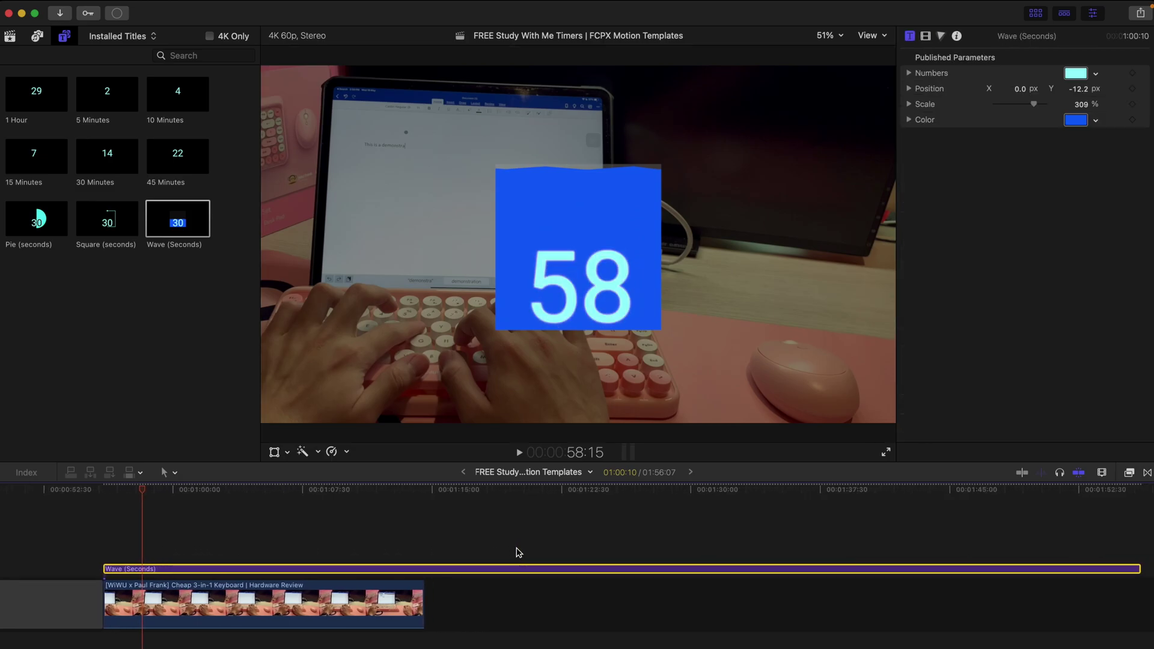
key("super+minus")
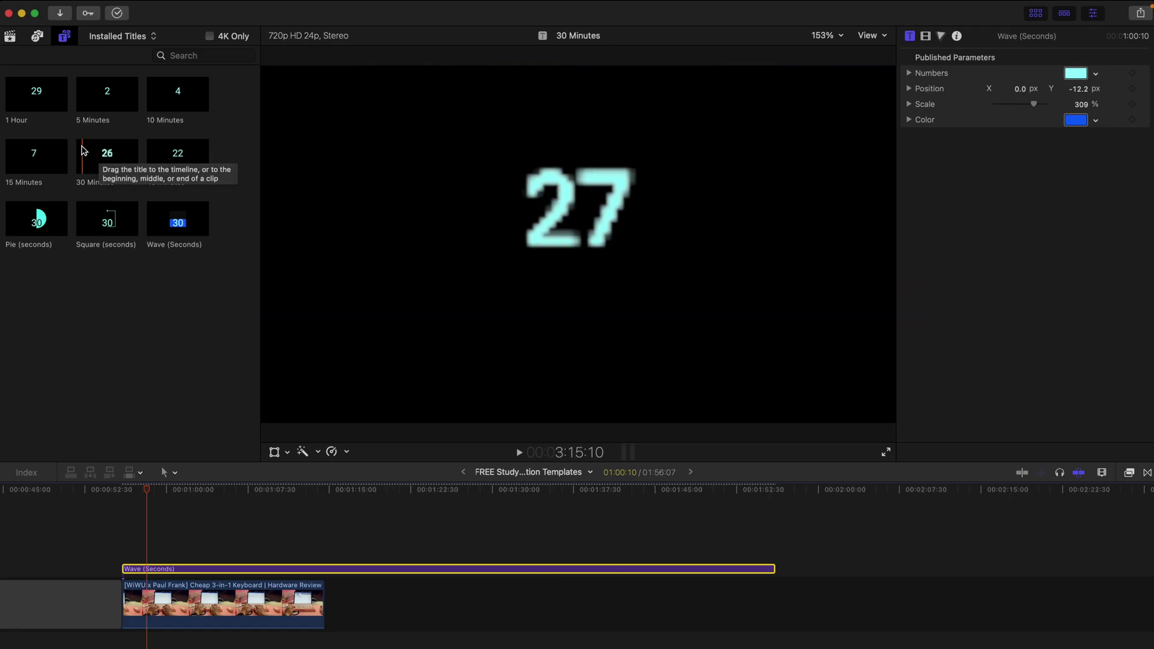
Step: Add the 30 Minutes title above the Wave (Seconds) title, aligned with its start
left_click_drag(104, 155, 125, 543)
key("super+minus")
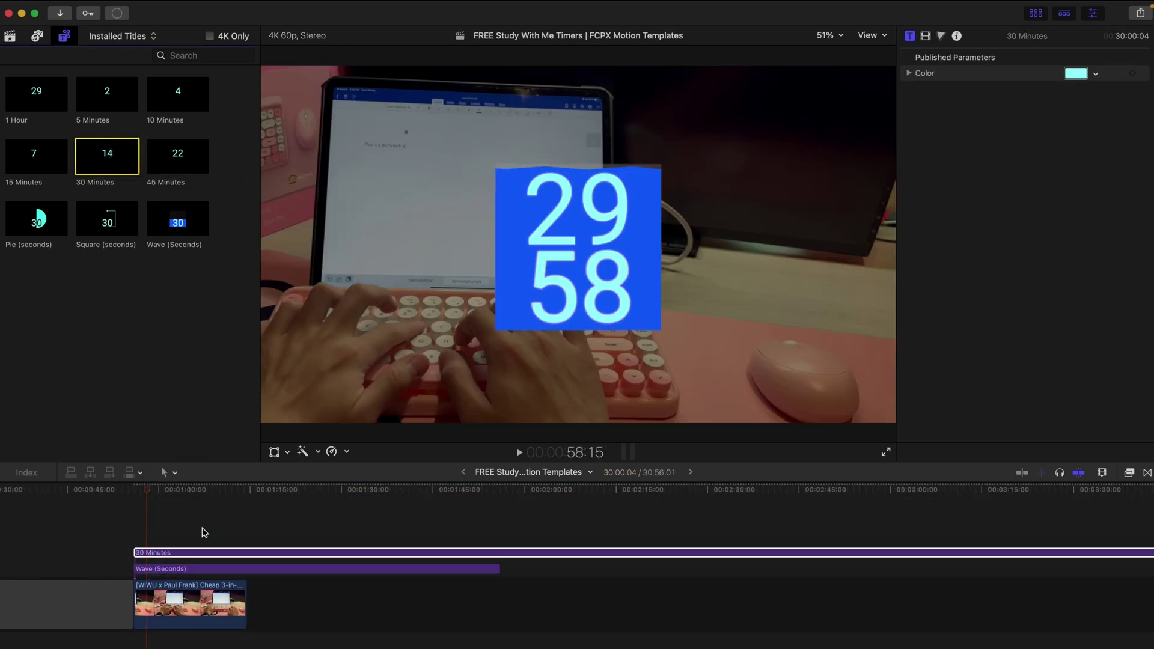
scroll(205, 534, "right", 3)
key("super+minus")
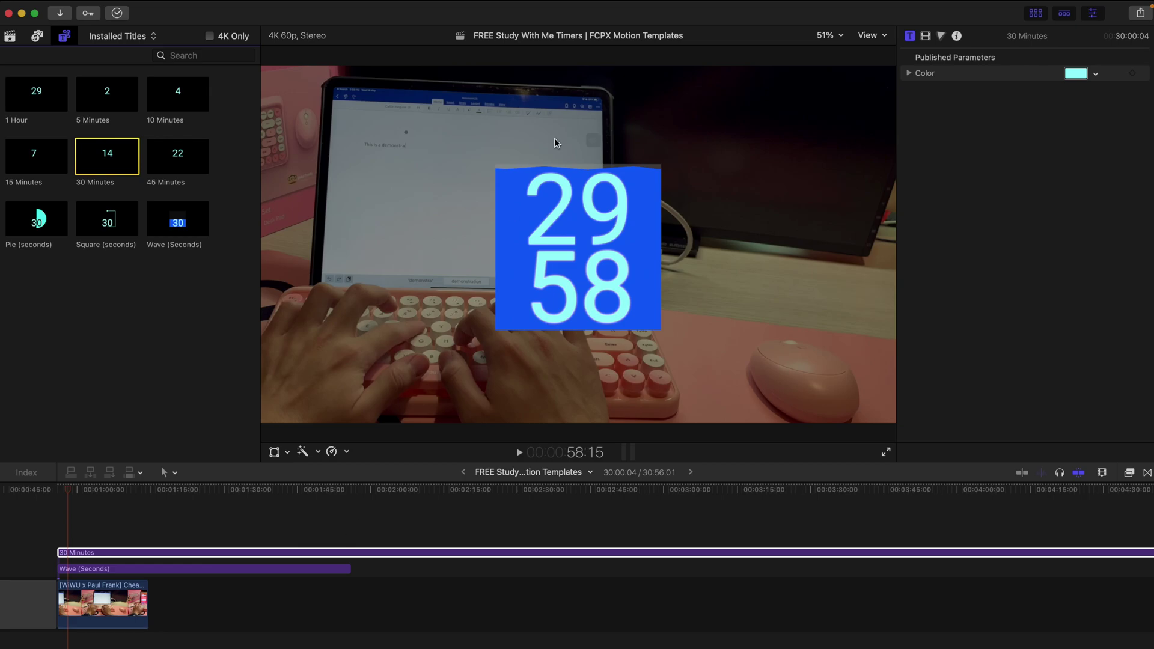
Step: Play the combined countdown timer from the start of the keyboard clip for a few seconds
left_click(58, 488)
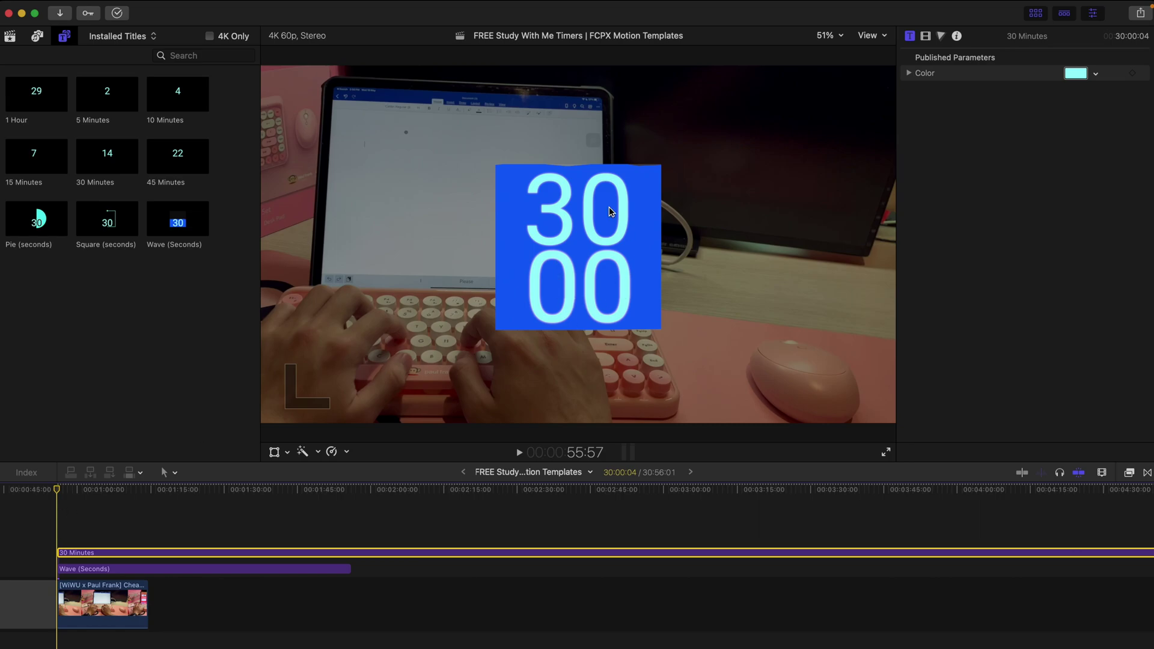
key("space")
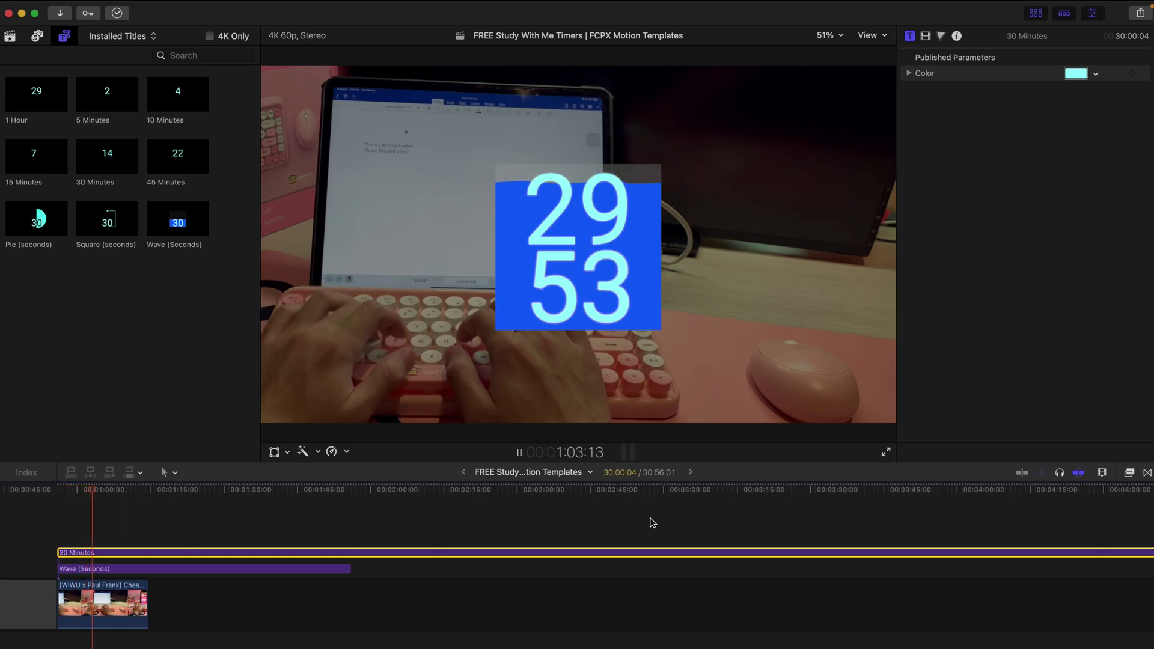
key("space")
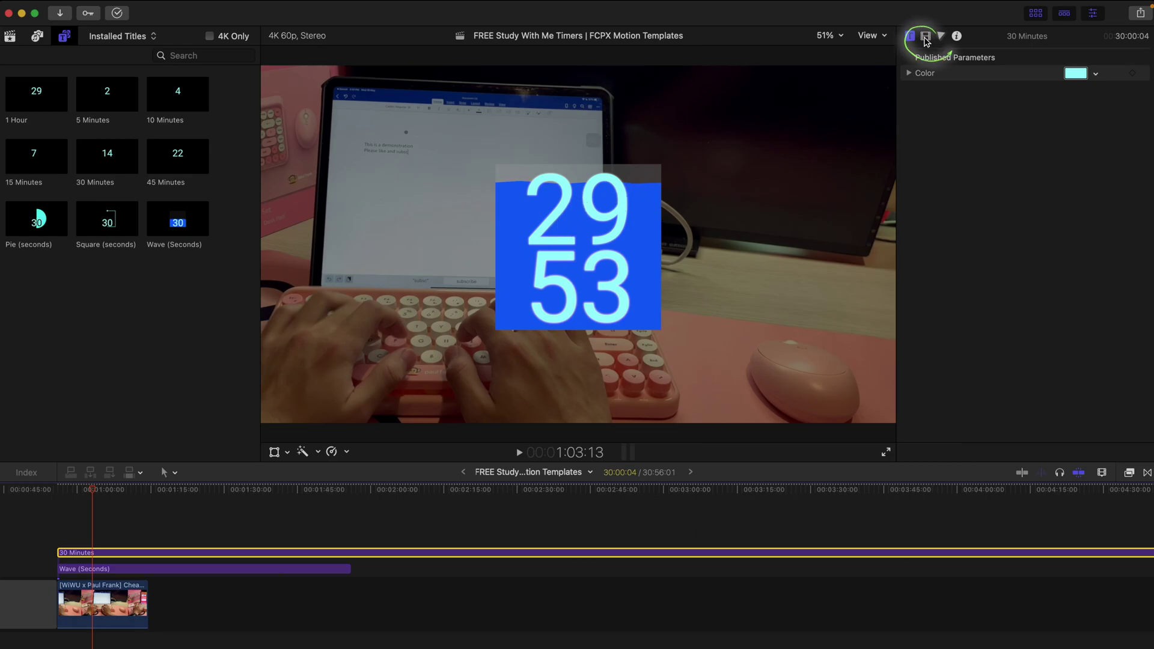
Step: Transform the 30 Minutes title to position X 28 px, Y 62 px and a scale of 78%
left_click(926, 35)
left_click_drag(1024, 123, 1040, 123)
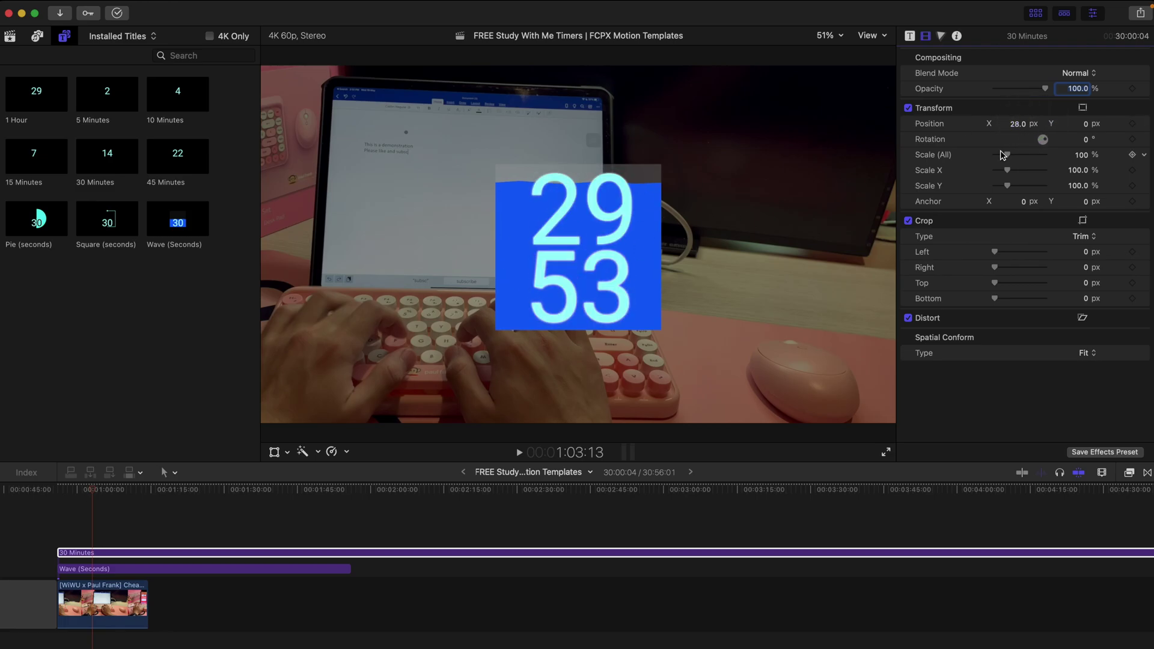
left_click_drag(1007, 155, 1005, 155)
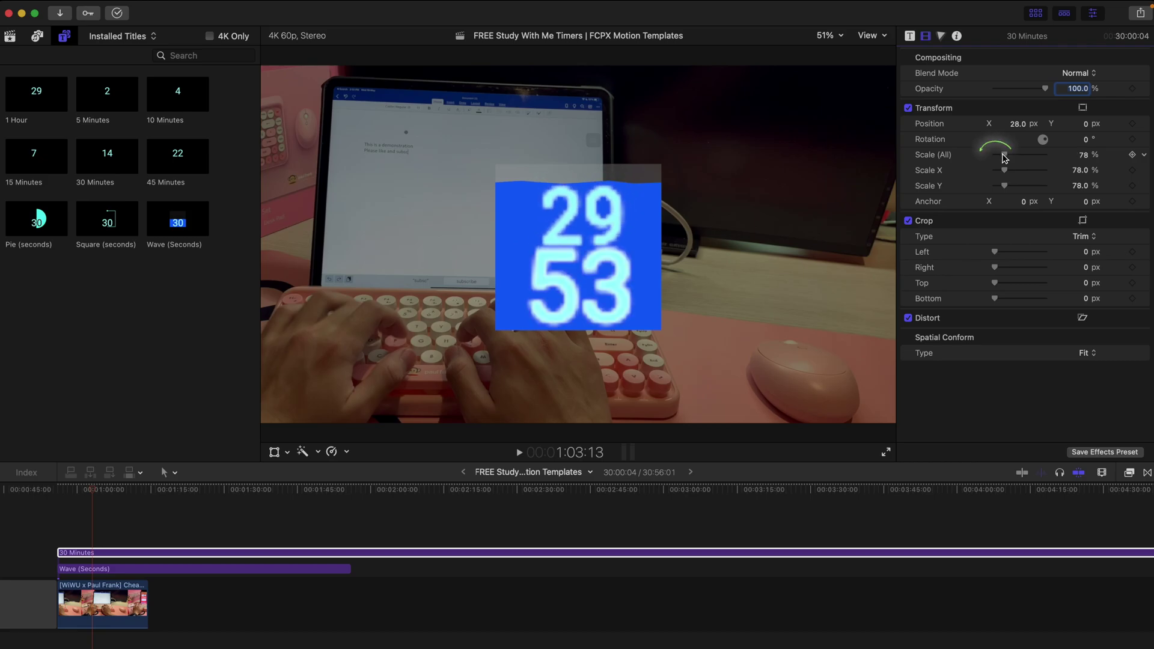
left_click(1085, 124)
type("62")
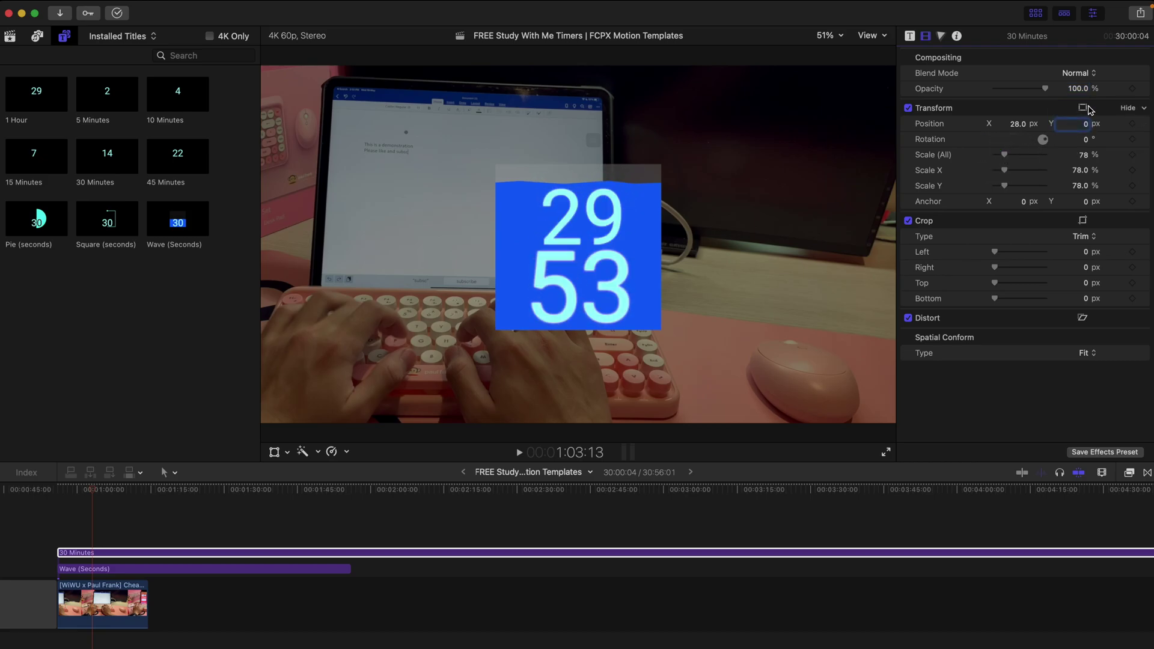
key("Return")
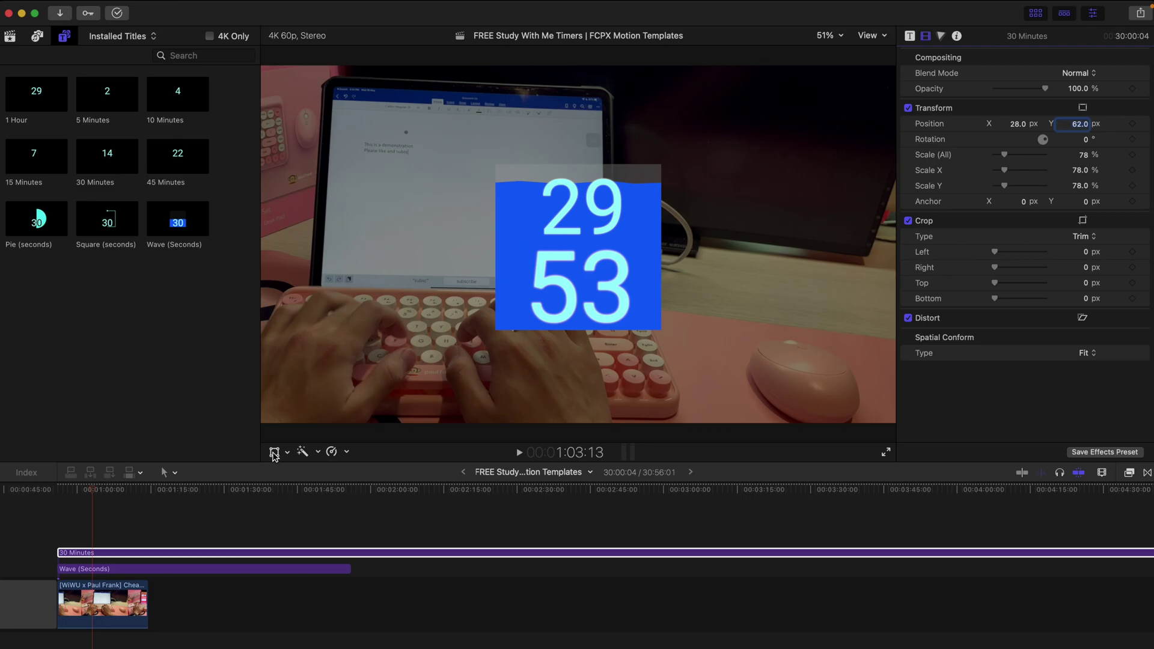
Step: Try to reposition the 30 Minutes title freehand in the viewer using the Transform tool
left_click(275, 454)
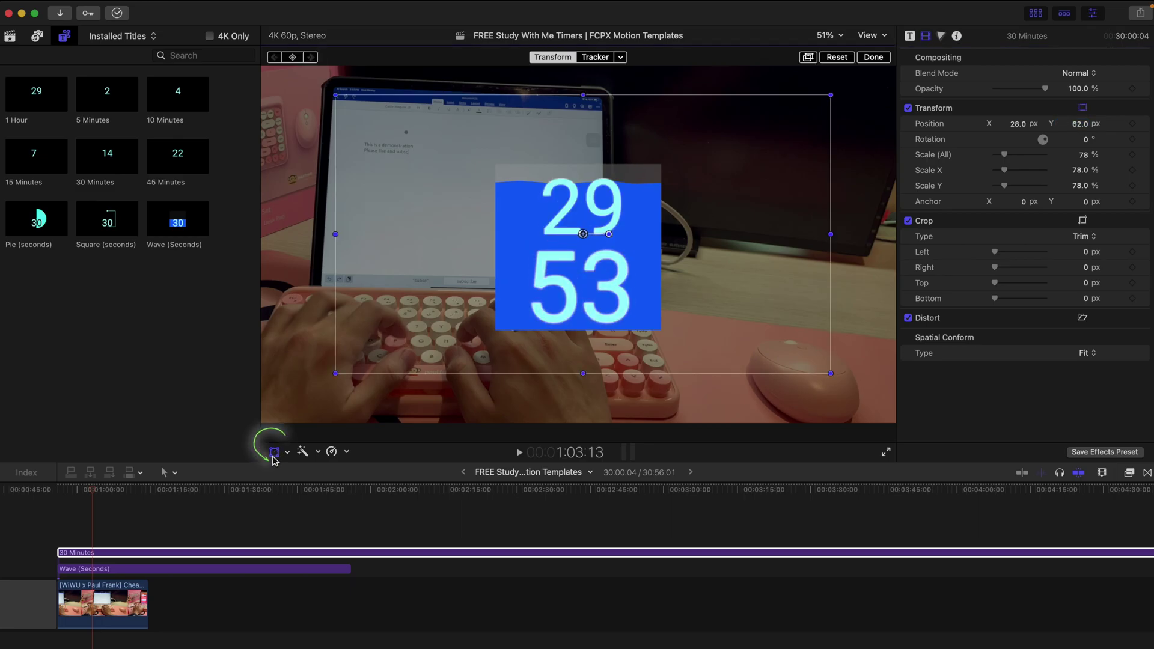
left_click_drag(575, 247, 544, 245)
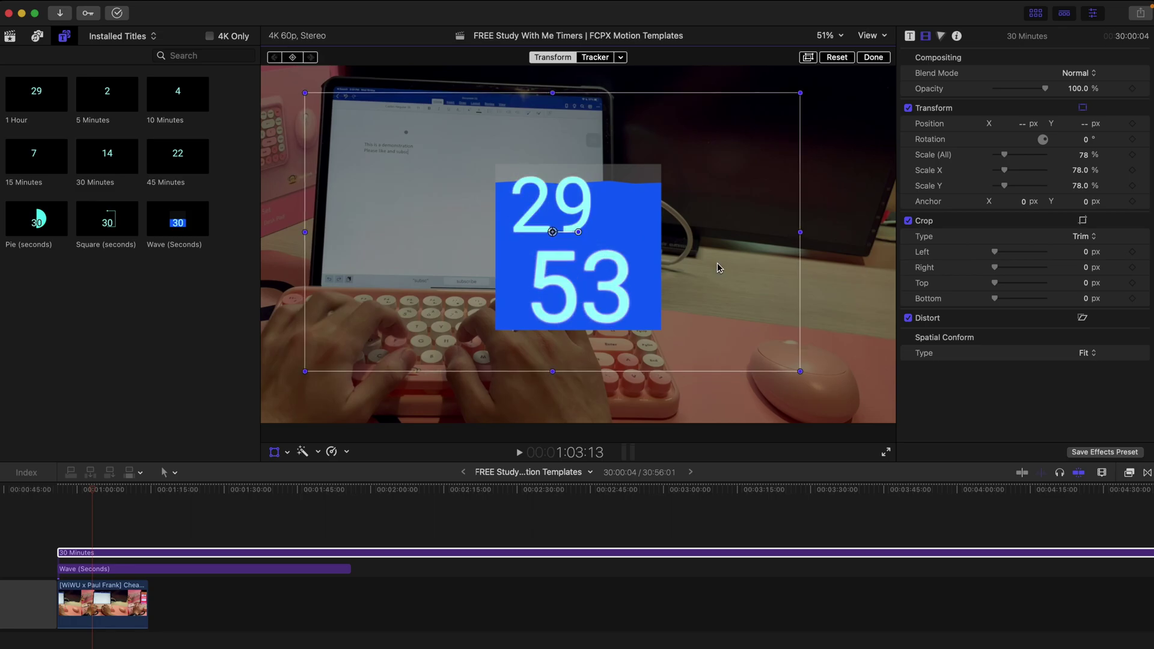
left_click(882, 57)
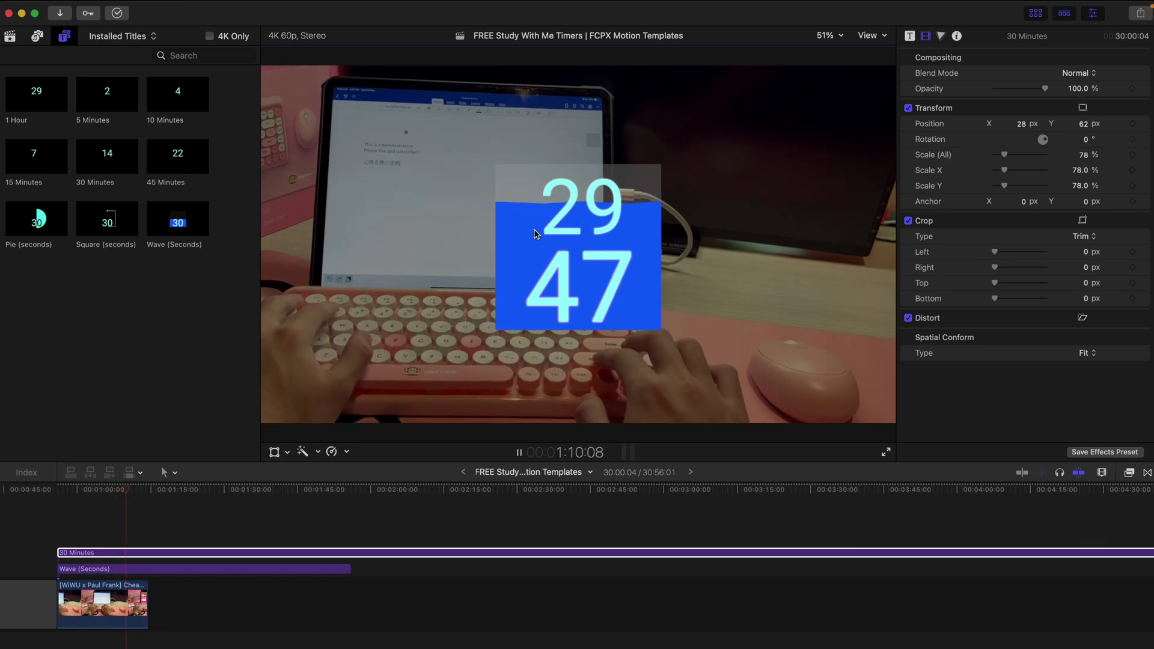
key("space")
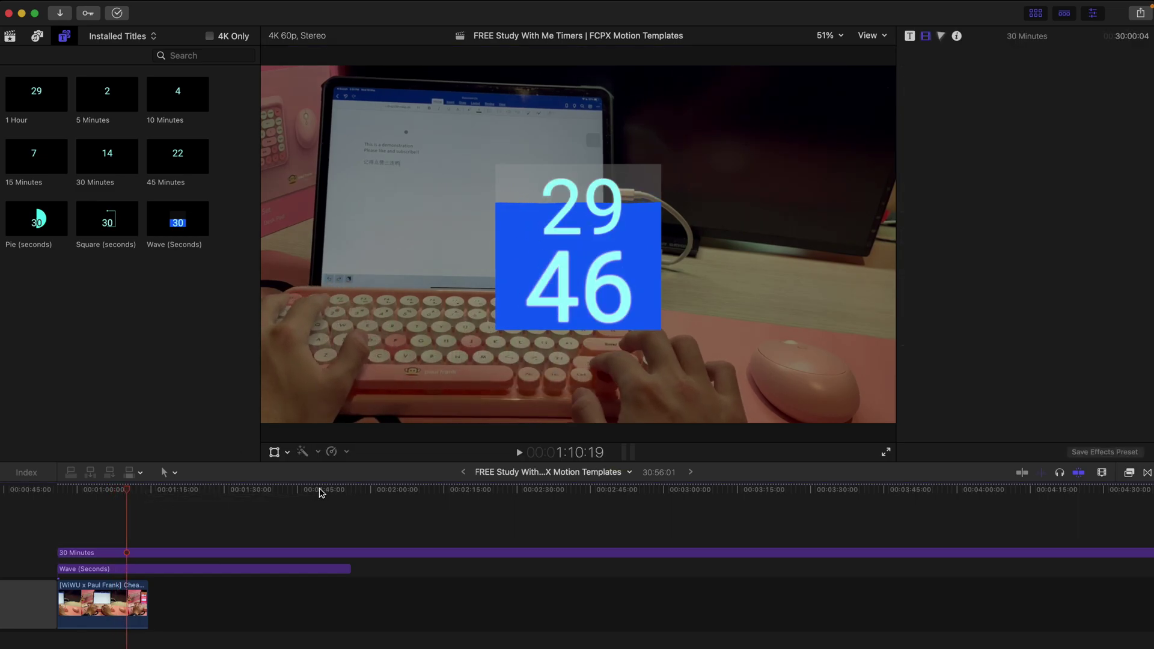
Step: Extend the end of the Wave (Seconds) title to match the end of the 30 Minutes title
left_click(351, 491)
left_click(343, 490)
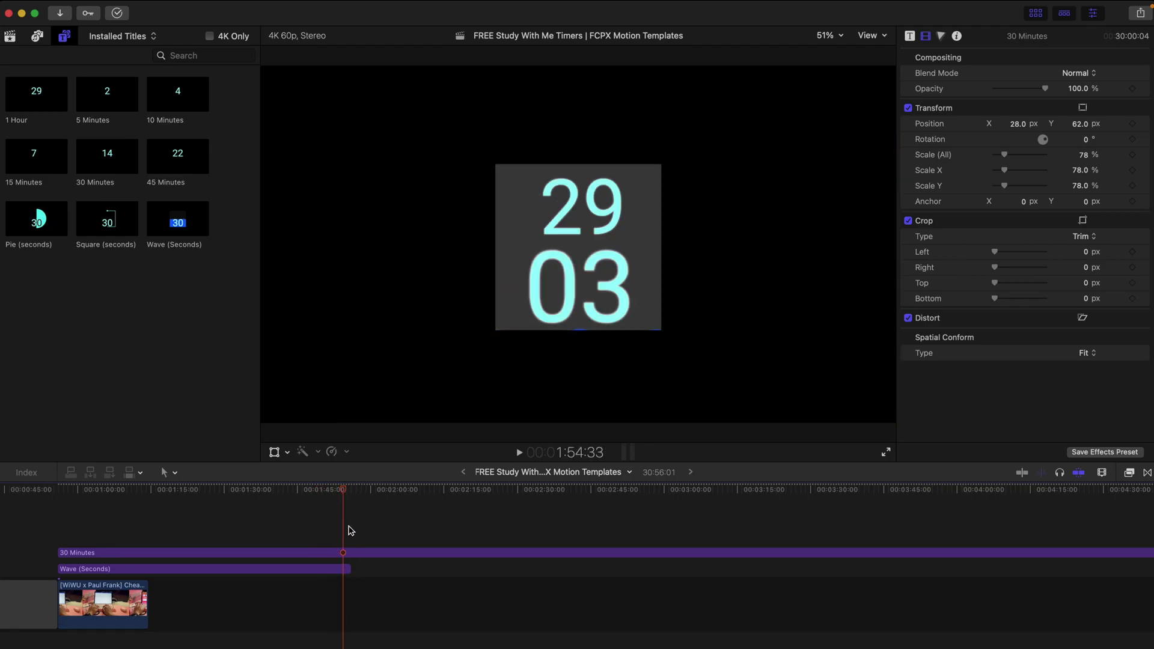
key("super+minus")
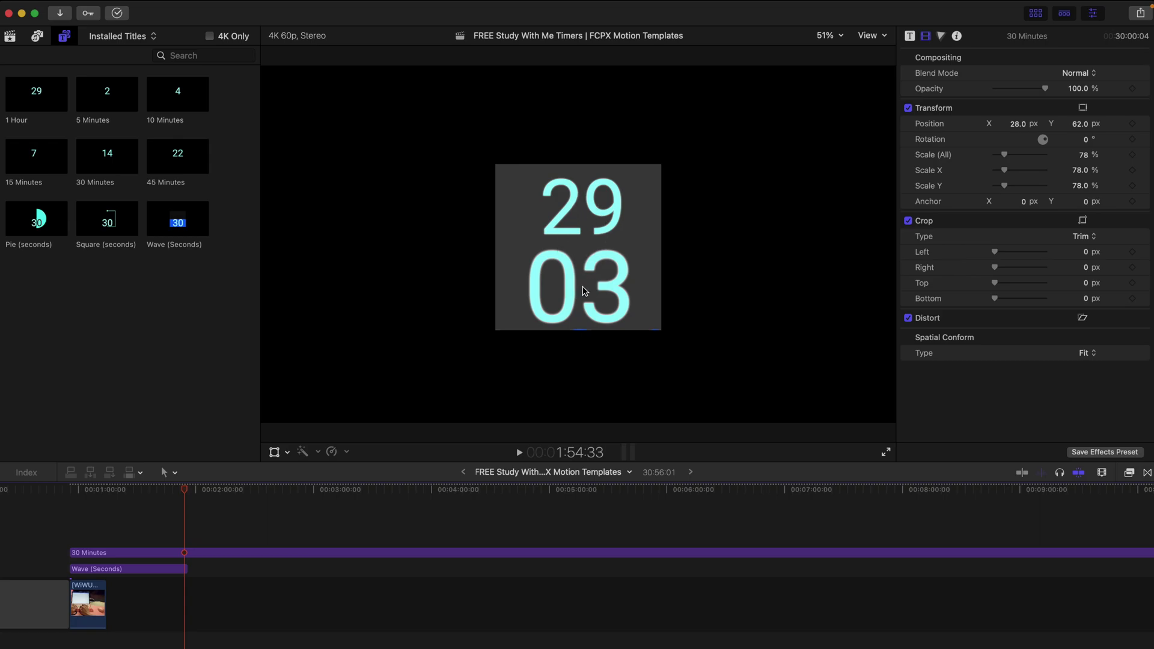
key("super+minus")
key("super+minus")
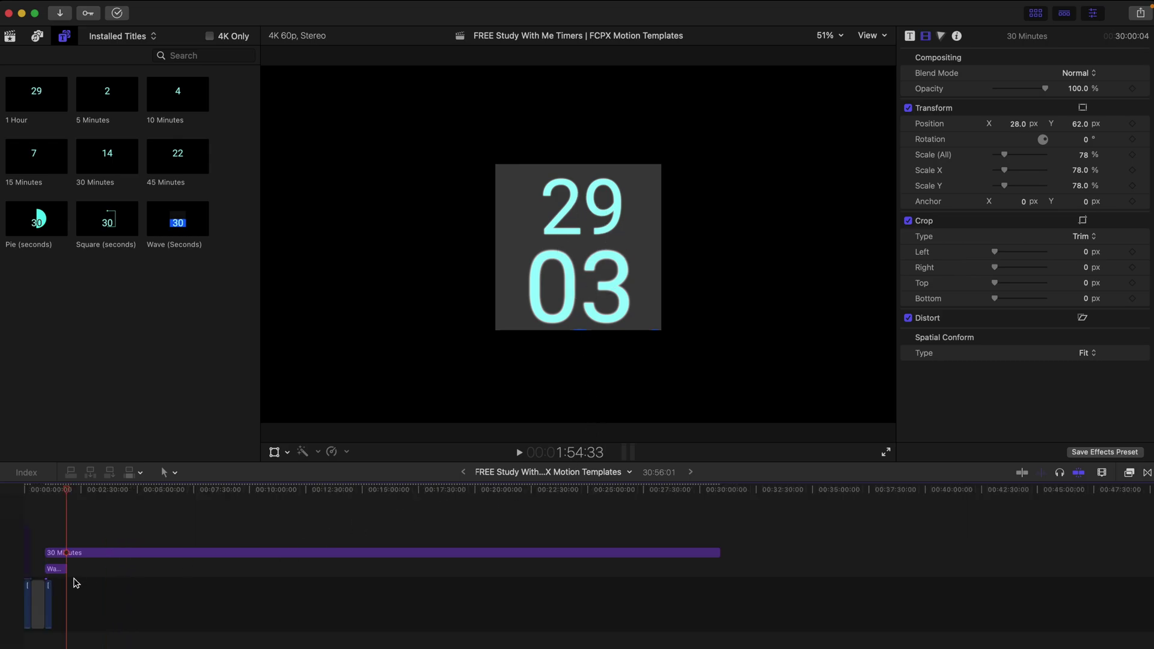
left_click_drag(66, 572, 720, 569)
Step: Play and scrub the final minute of the 30-minute countdown to check how both titles run out
left_click(704, 492)
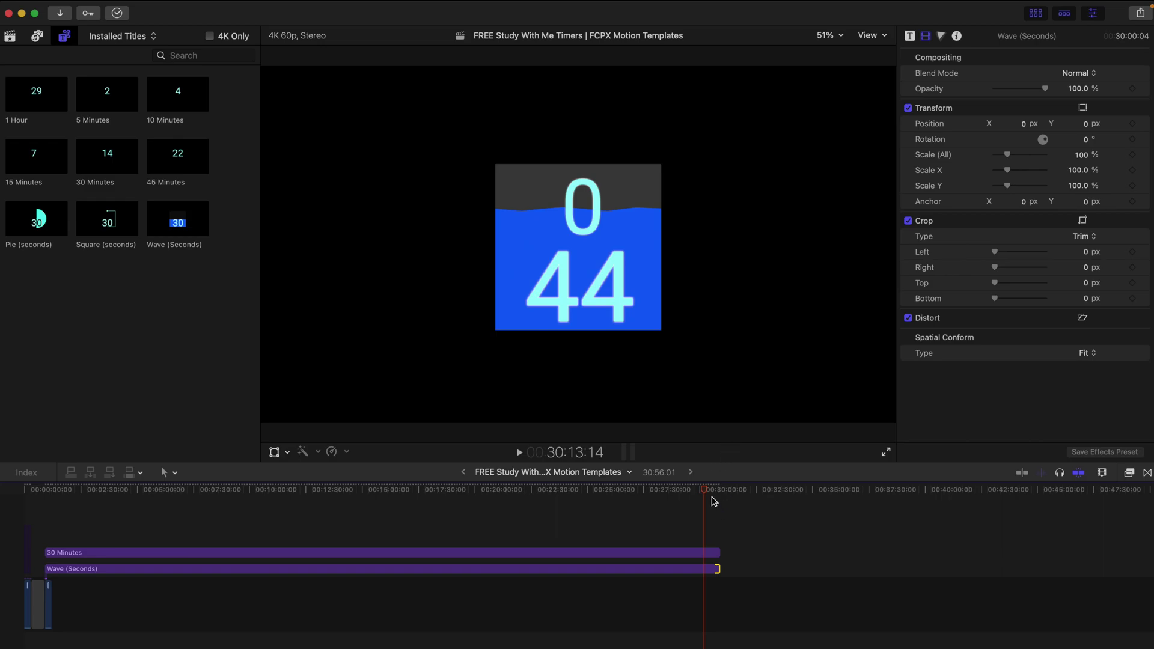
left_click(710, 491)
key("space")
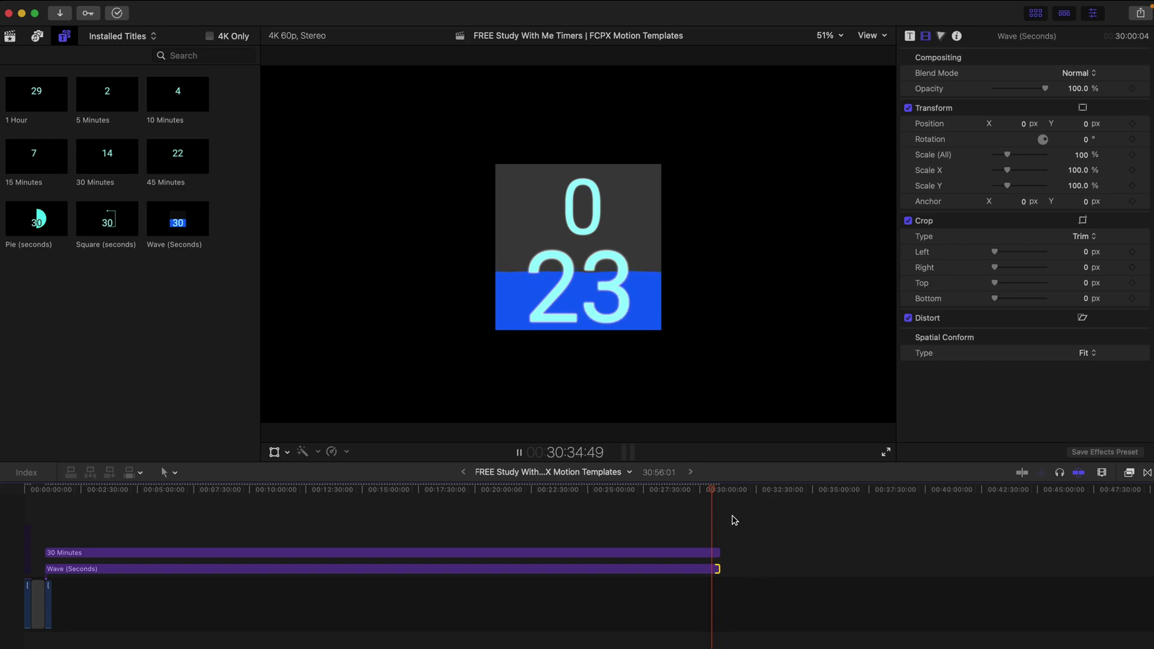
key("super+equal")
left_click(732, 492)
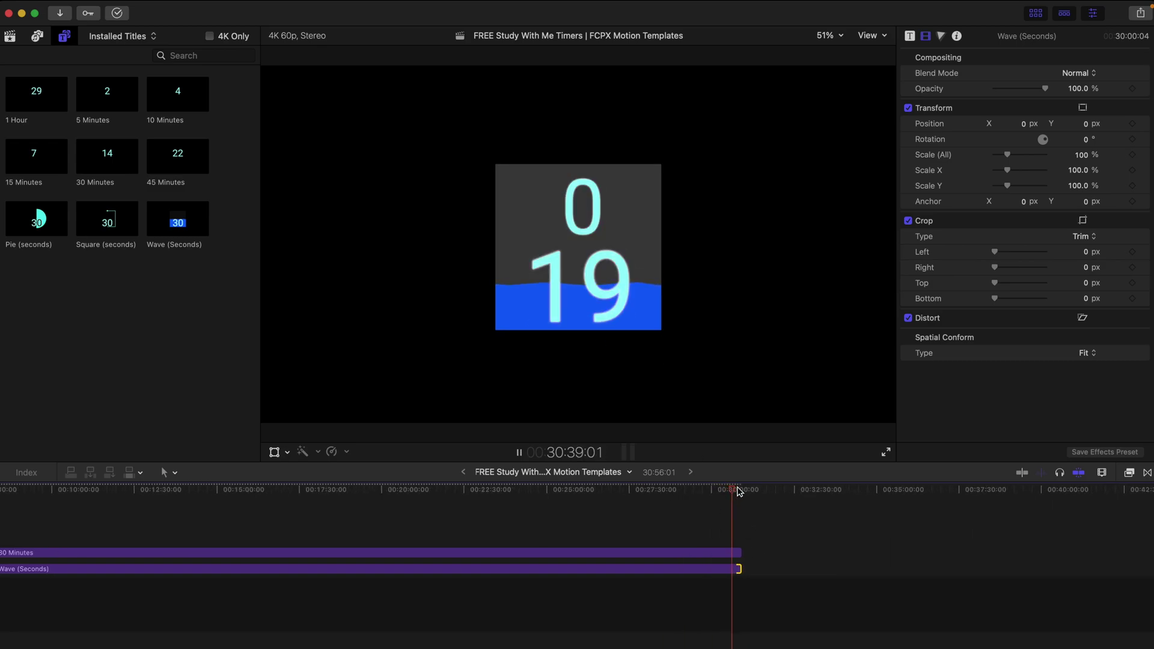
left_click(741, 490)
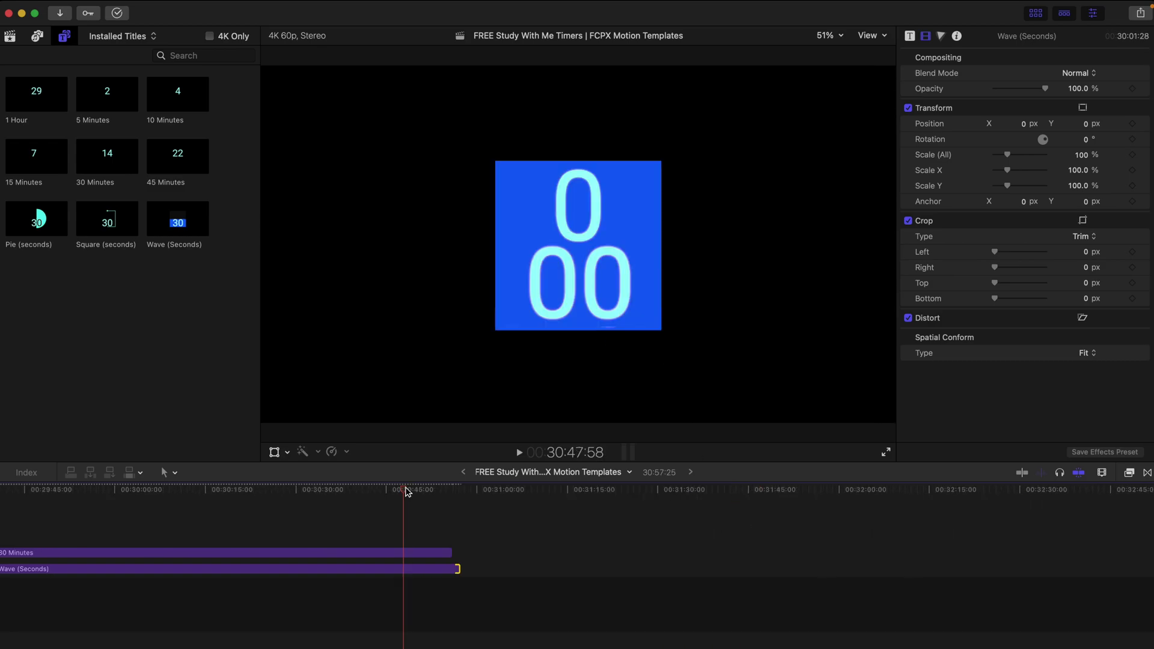
left_click_drag(405, 489, 411, 489)
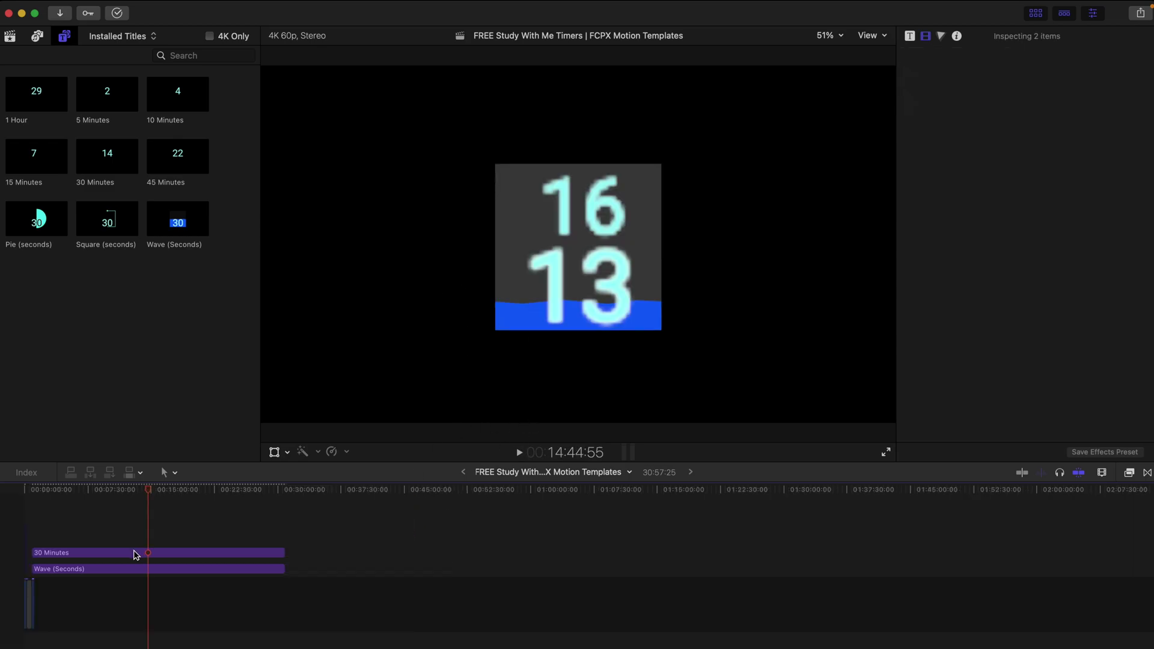
Step: Replace the 30 Minutes title with the 15 Minutes title above Wave (Seconds), aligned with its start
left_click(134, 552)
key("Delete")
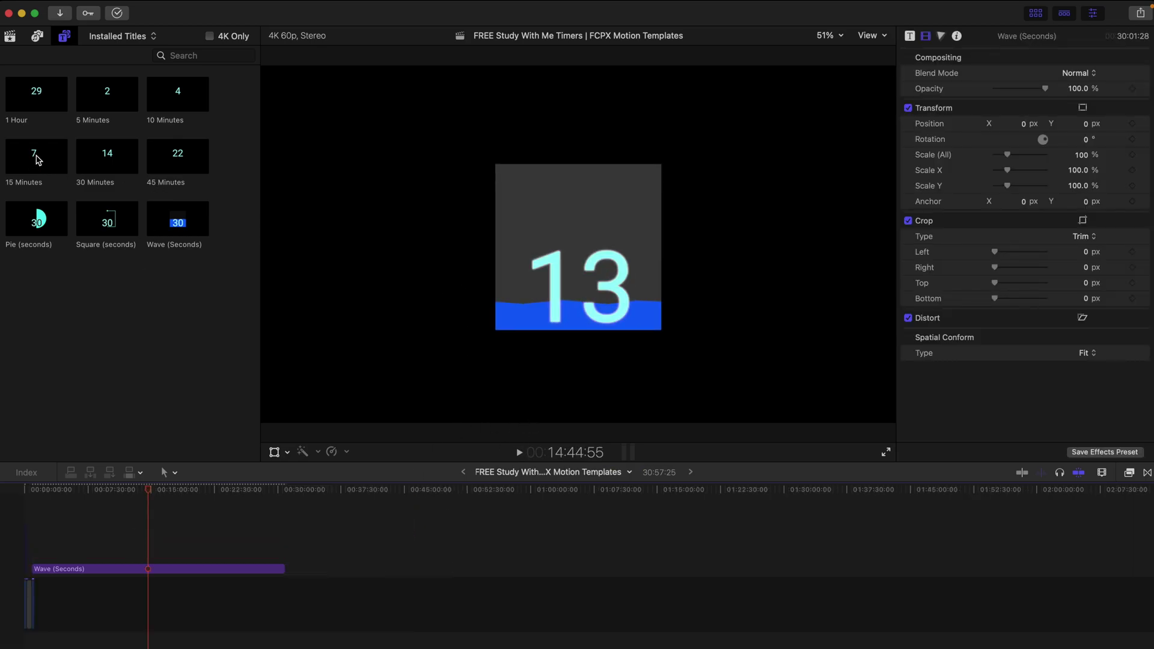
left_click(38, 160)
left_click(29, 103)
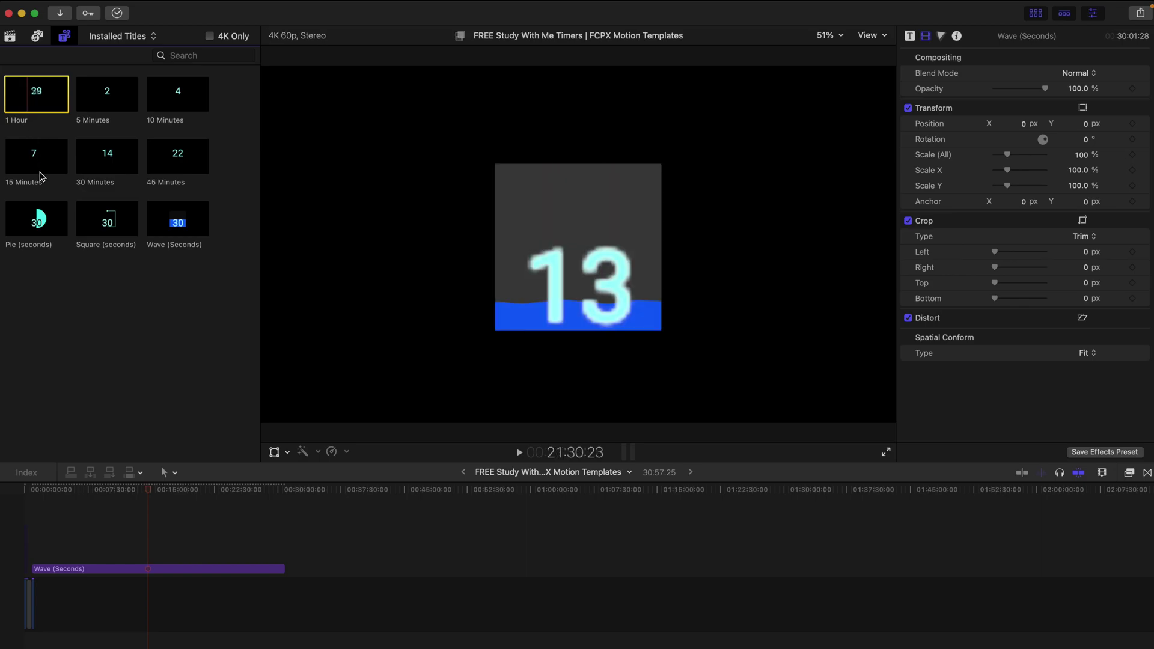
left_click_drag(41, 154, 47, 544)
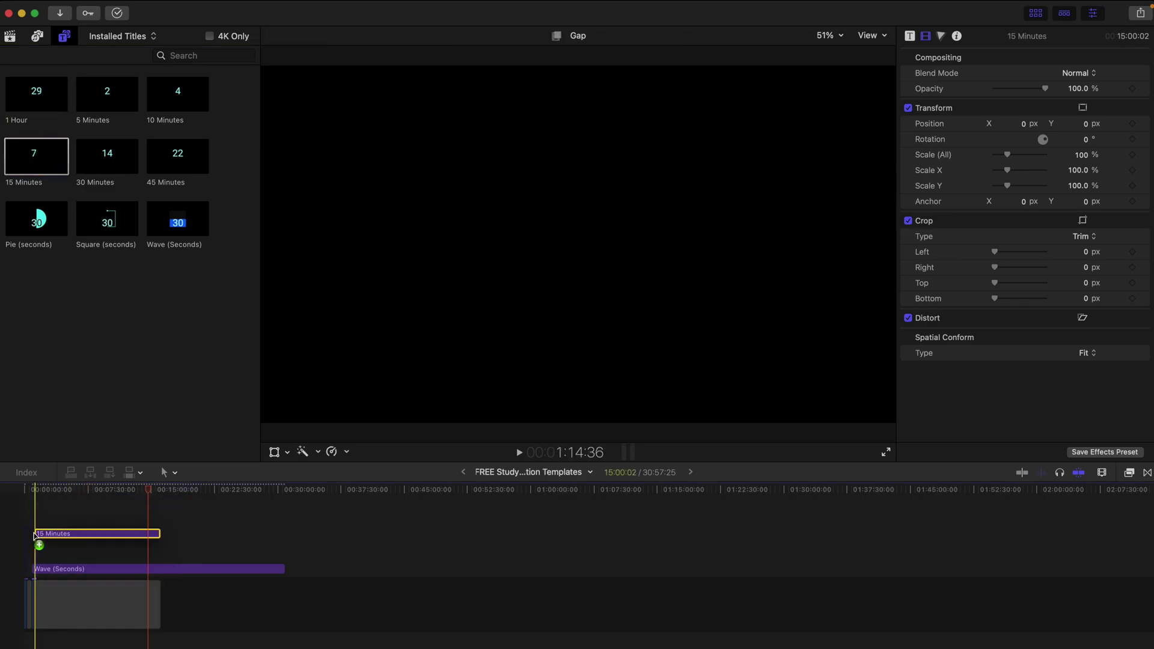
left_click_drag(34, 535, 32, 535)
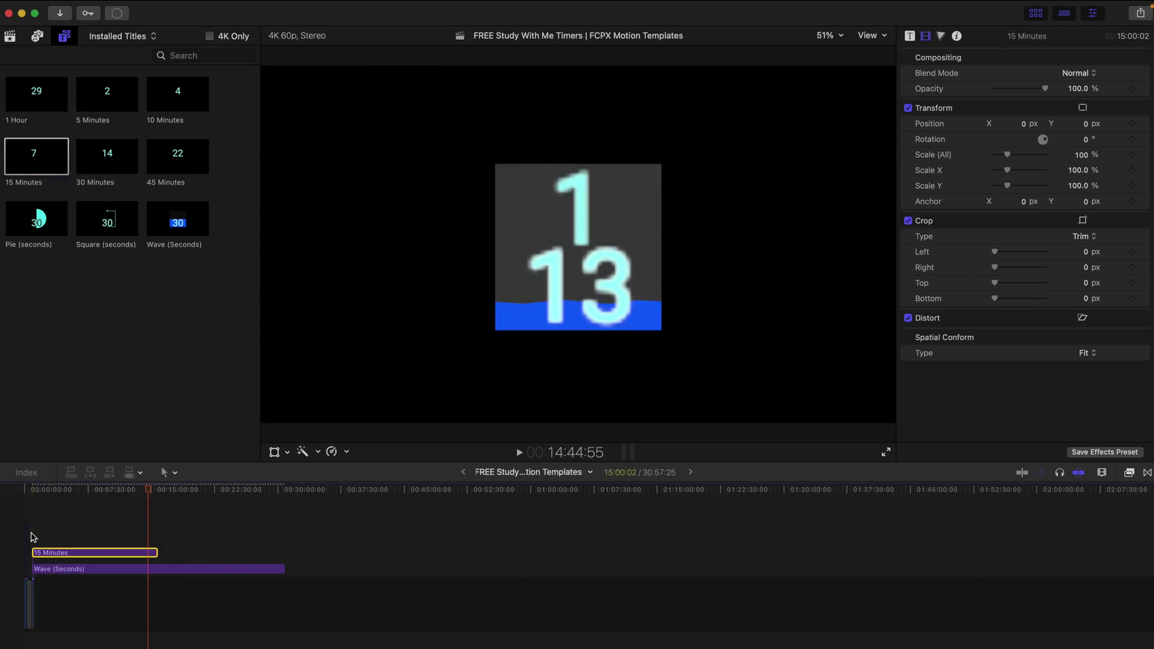
Step: Trim the end of the Wave (Seconds) title to match the end of the 15 Minutes title
left_click_drag(286, 571, 156, 568)
key("super+equal")
key("super+equal")
key("super+equal")
key("super+equal")
key("super+equal")
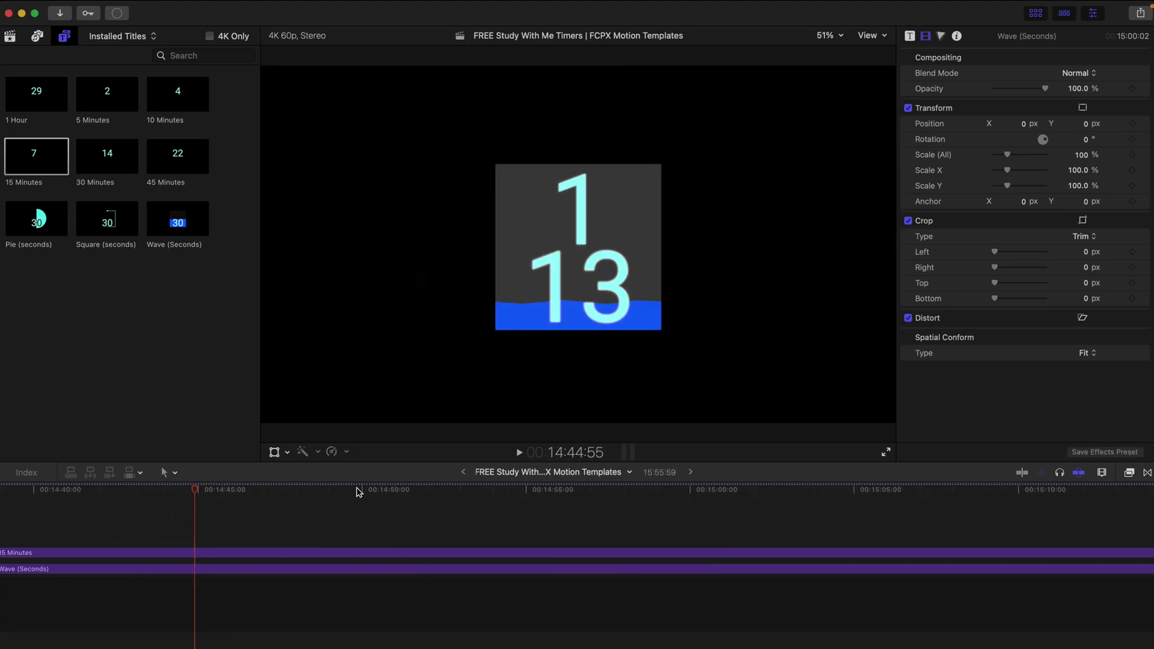
key("super+minus")
key("super+minus")
key("super+minus")
key("super+minus")
Step: Scrub through the last seconds of the 15-minute countdown to check its ending
left_click_drag(283, 490, 307, 493)
key("super+equal")
key("super+equal")
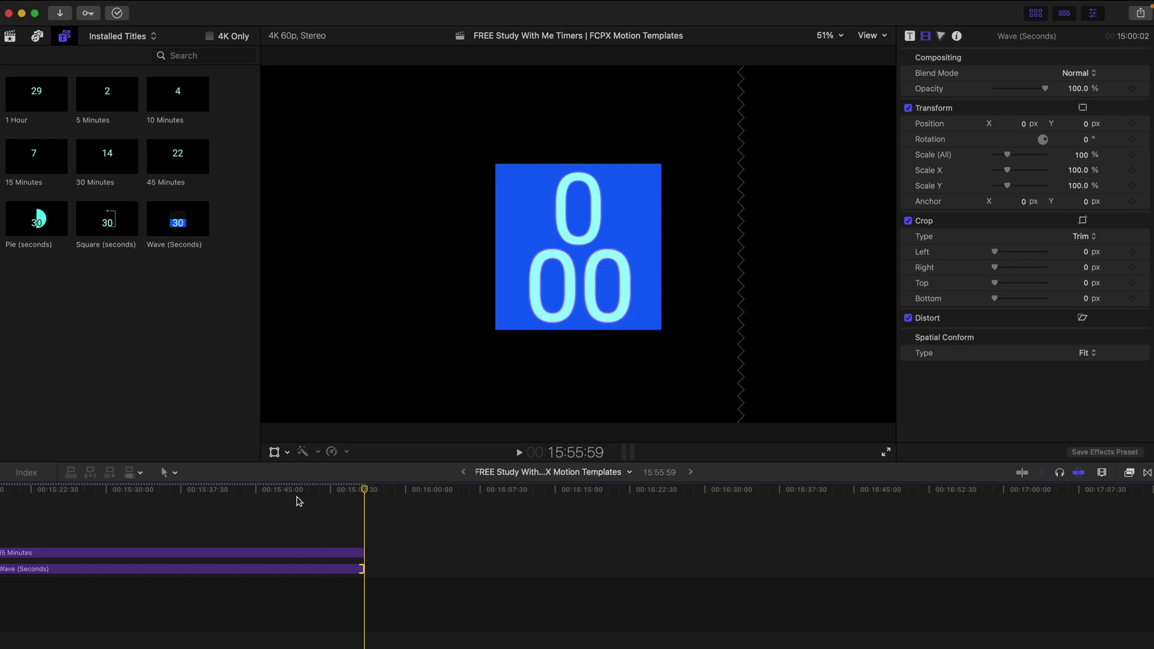
left_click(297, 496)
key("super+minus")
mouse_move(312, 495)
left_mouse_down()
mouse_move(260, 490)
mouse_move(323, 484)
left_mouse_up()
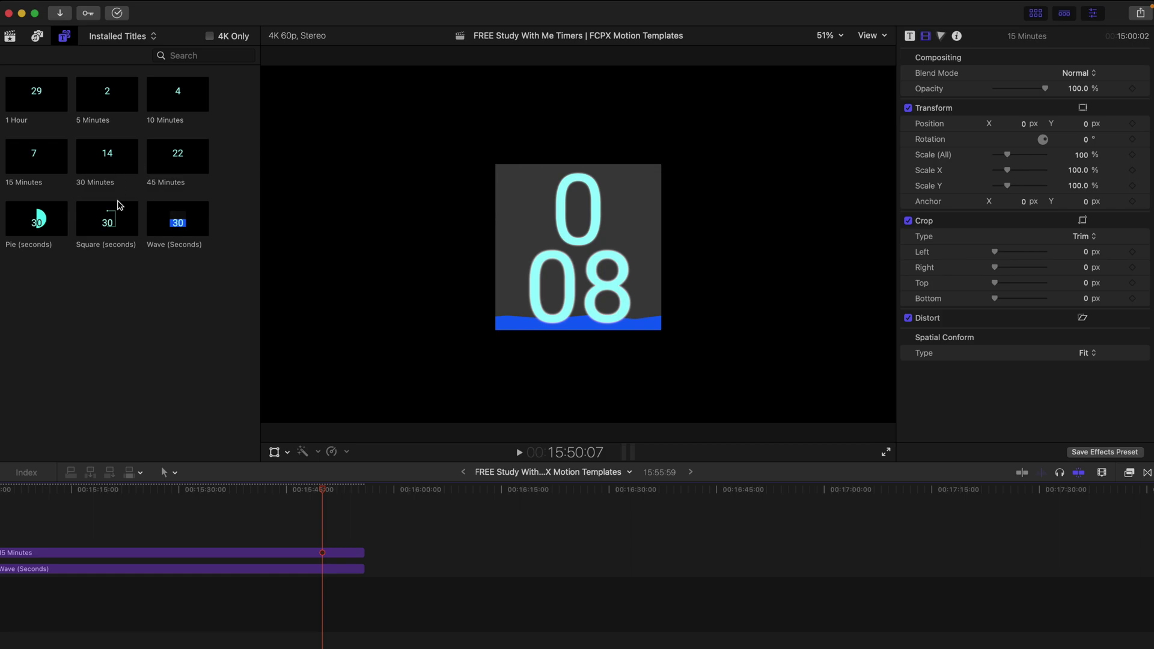
Step: Set the Wave (Seconds) title's Numbers color to light green and keyframe it at 14:22:13
key("super+minus")
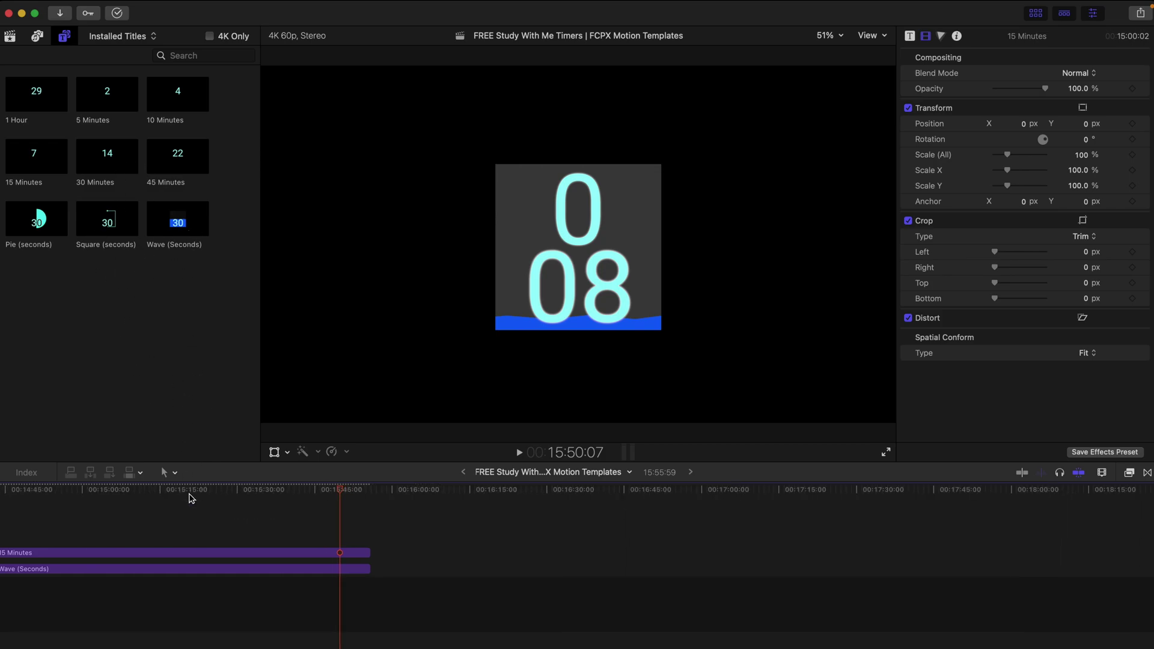
scroll(199, 538, "down", 2)
left_click(199, 569)
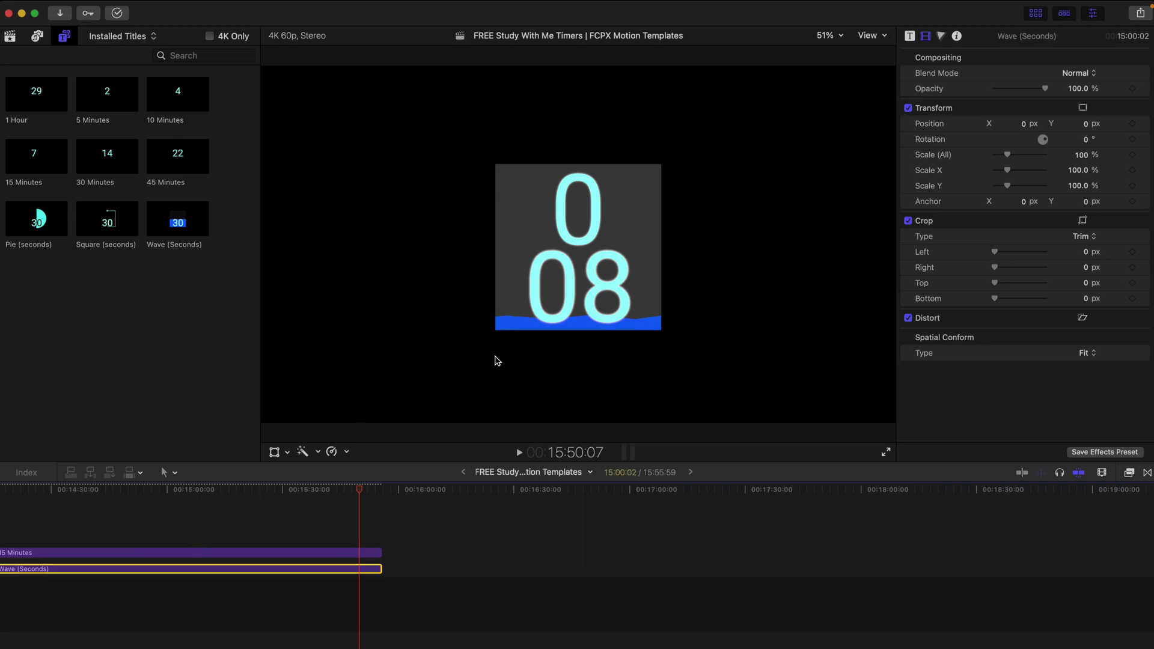
scroll(174, 572, "left", 5)
left_click(244, 488)
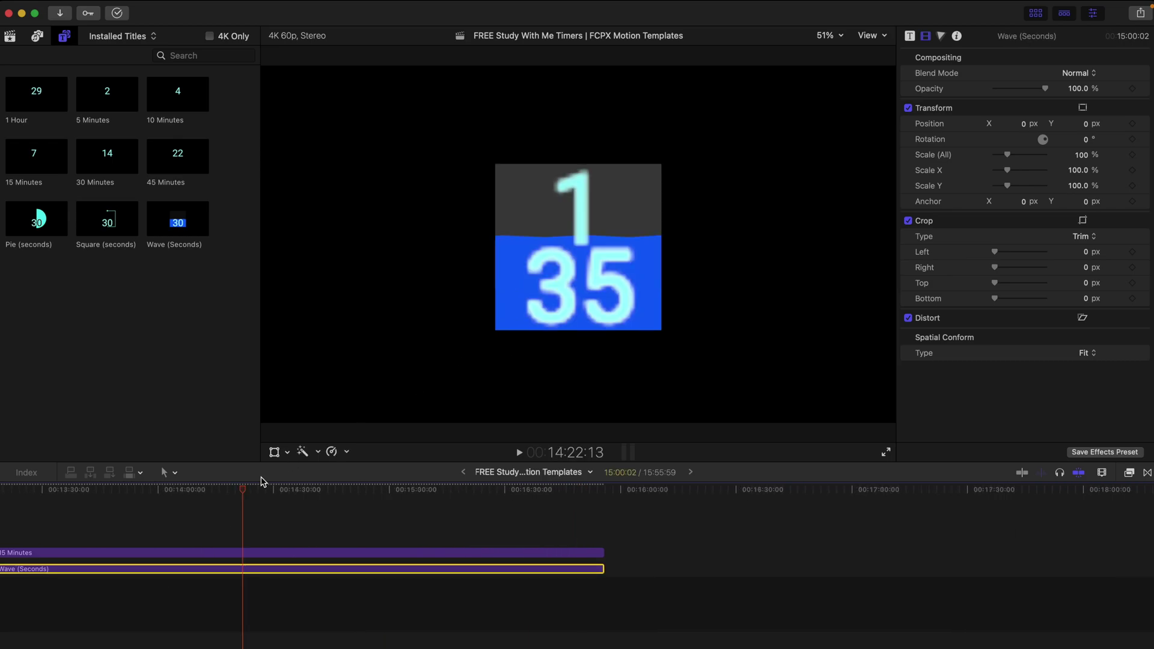
left_click(910, 35)
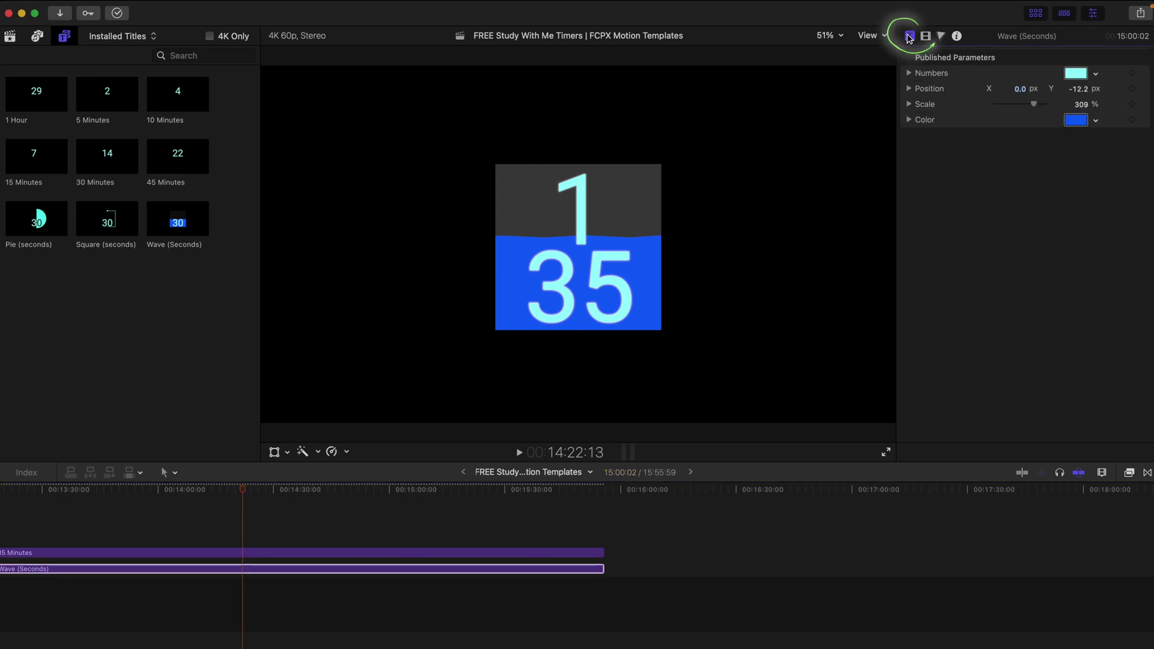
left_click(1096, 74)
left_click(1062, 114)
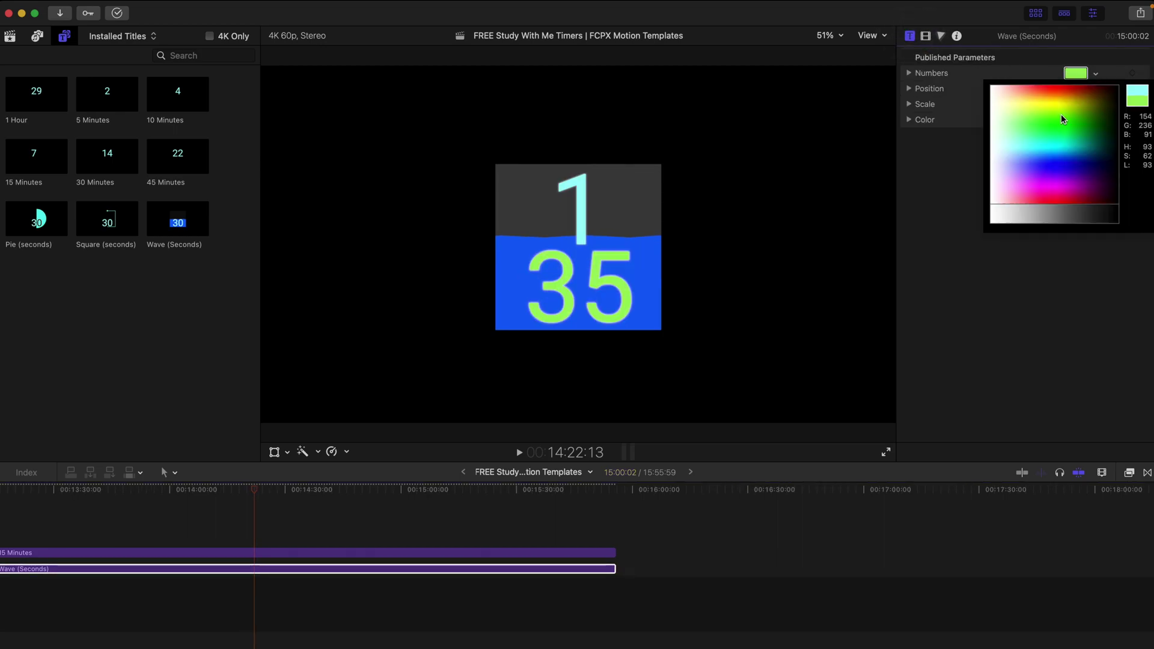
key("Escape")
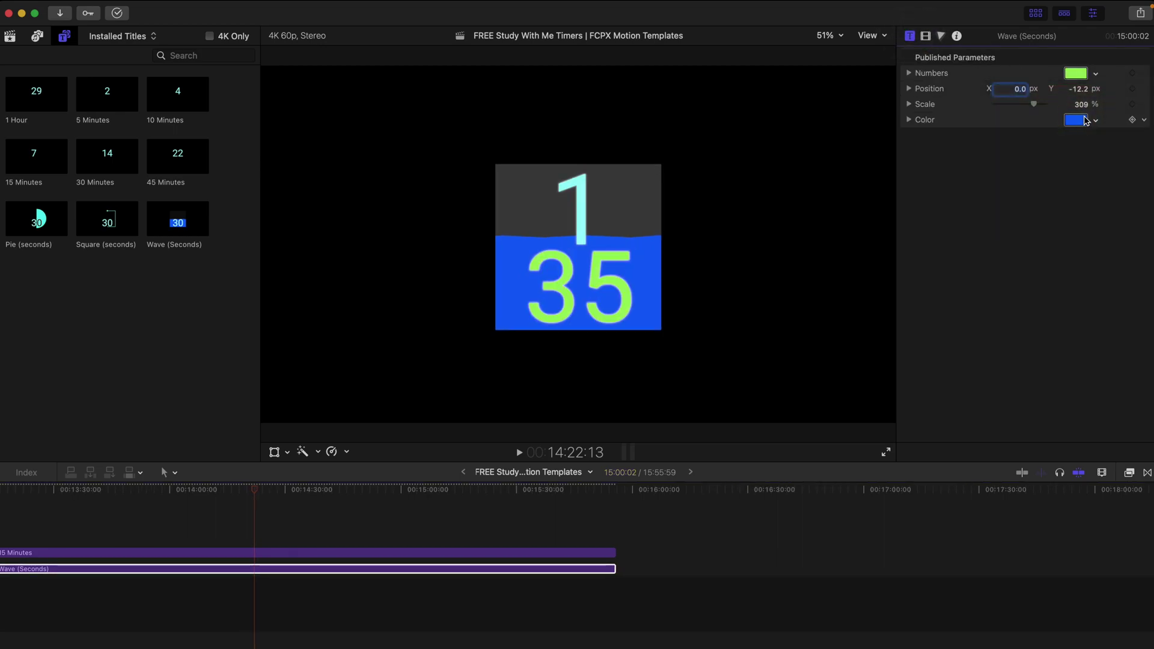
left_click(1134, 73)
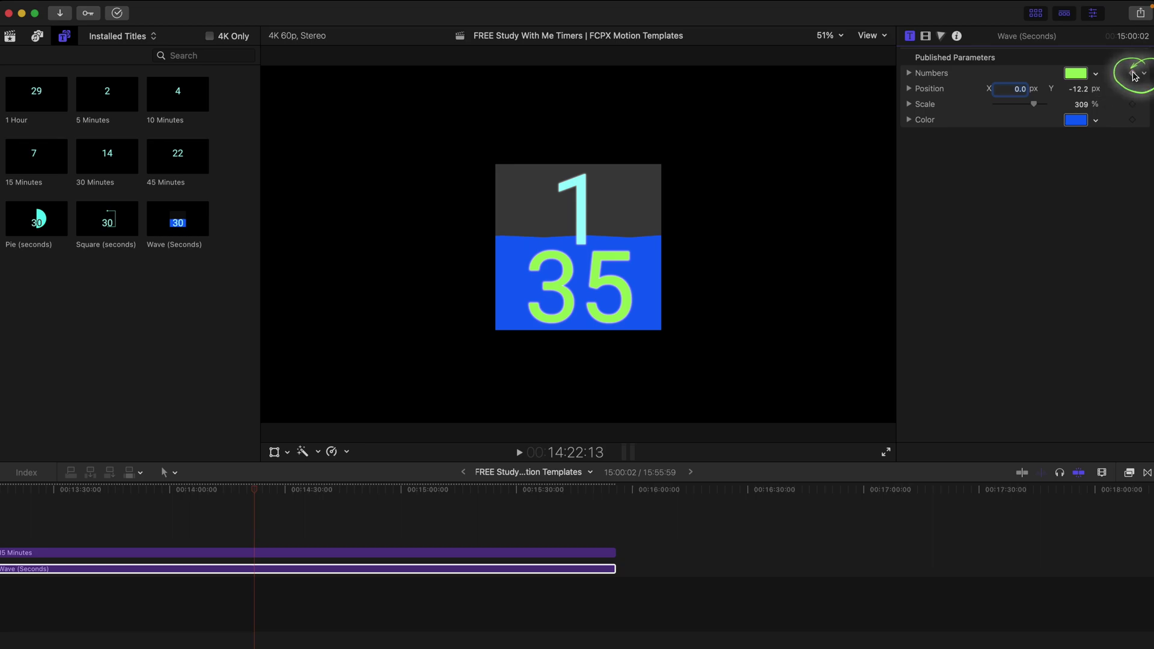
Step: Change the Wave (Seconds) title's Numbers color to red at 14:33:18 as a second keyframe
left_click(301, 524)
left_click(323, 570)
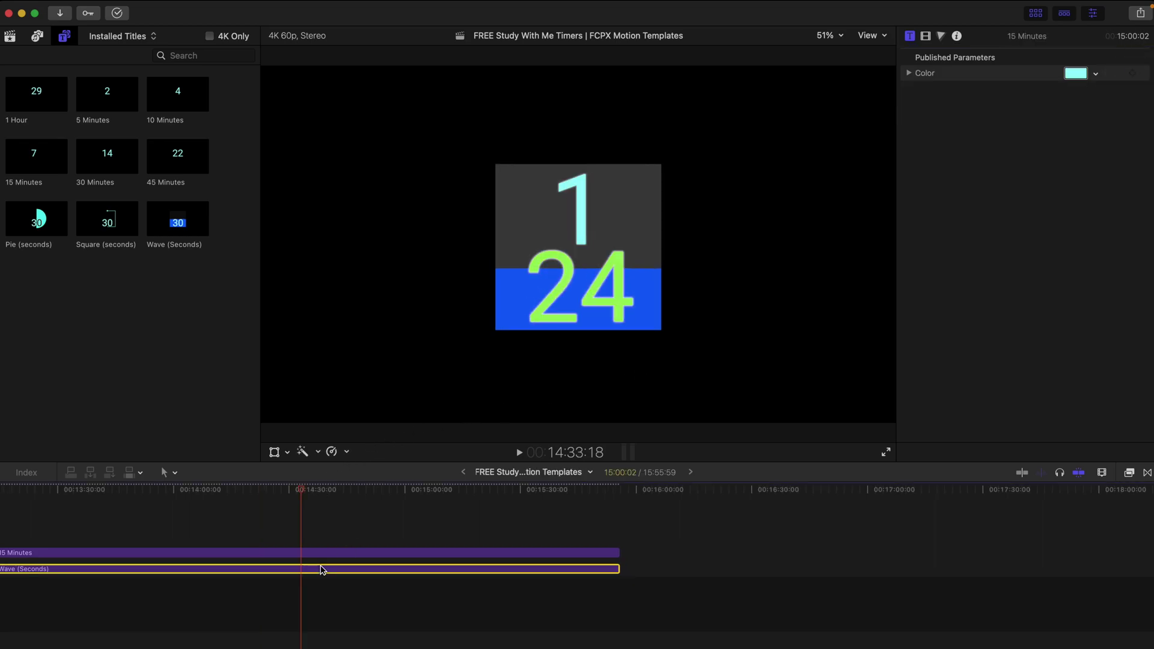
left_click(1095, 73)
left_click_drag(1055, 100, 1054, 85)
left_click(1054, 86)
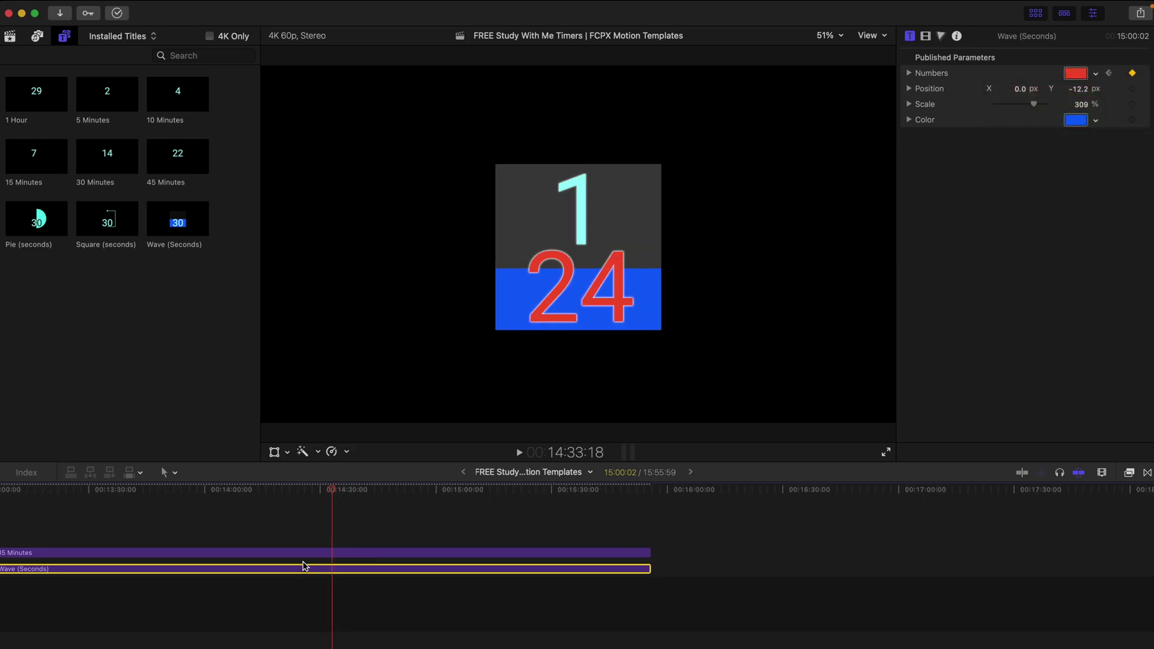
Step: Play and scrub between the two Numbers keyframes to preview the color transition
left_click(279, 490)
key("space")
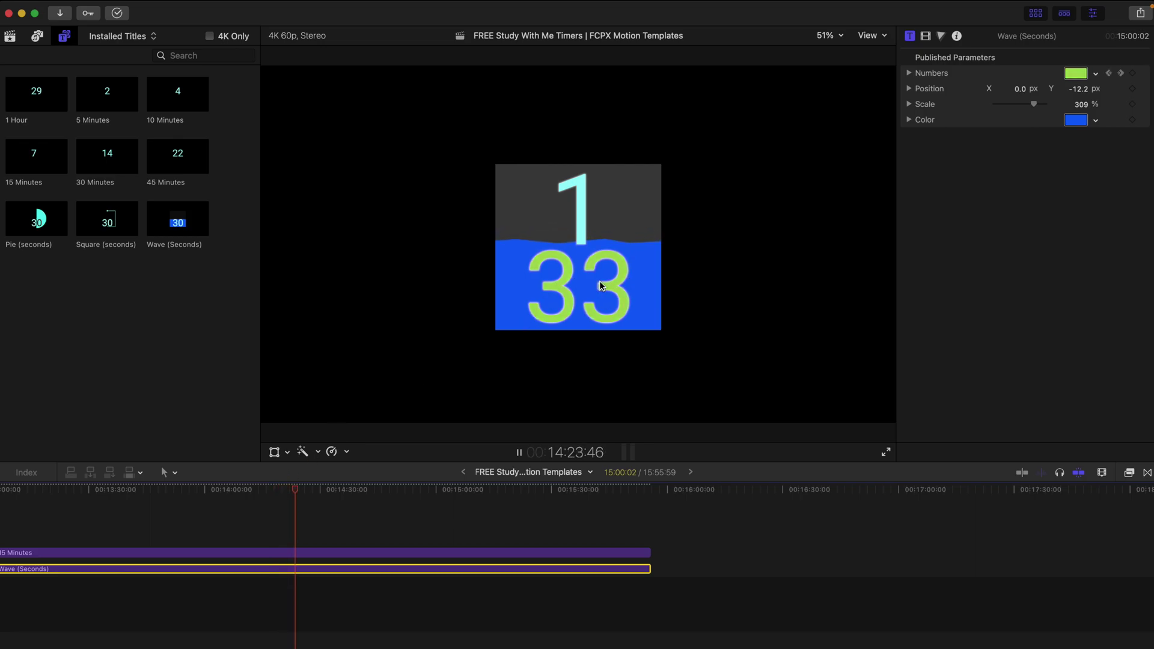
left_click(327, 489)
key("space")
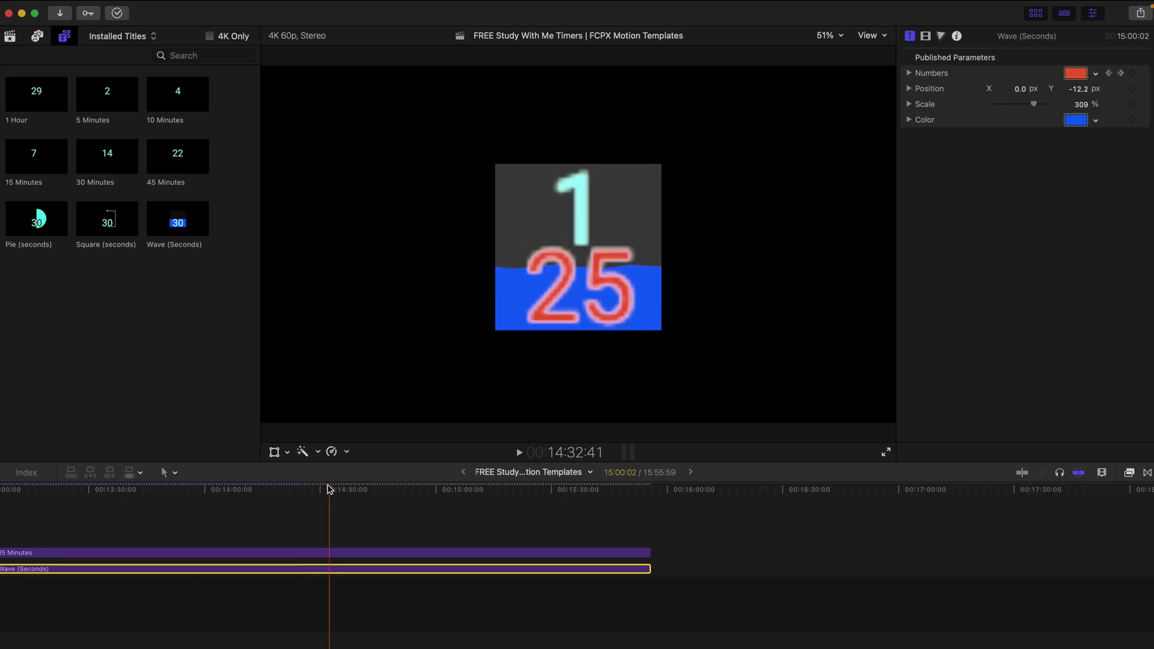
mouse_move(330, 488)
left_mouse_down()
mouse_move(304, 488)
mouse_move(322, 489)
left_mouse_up()
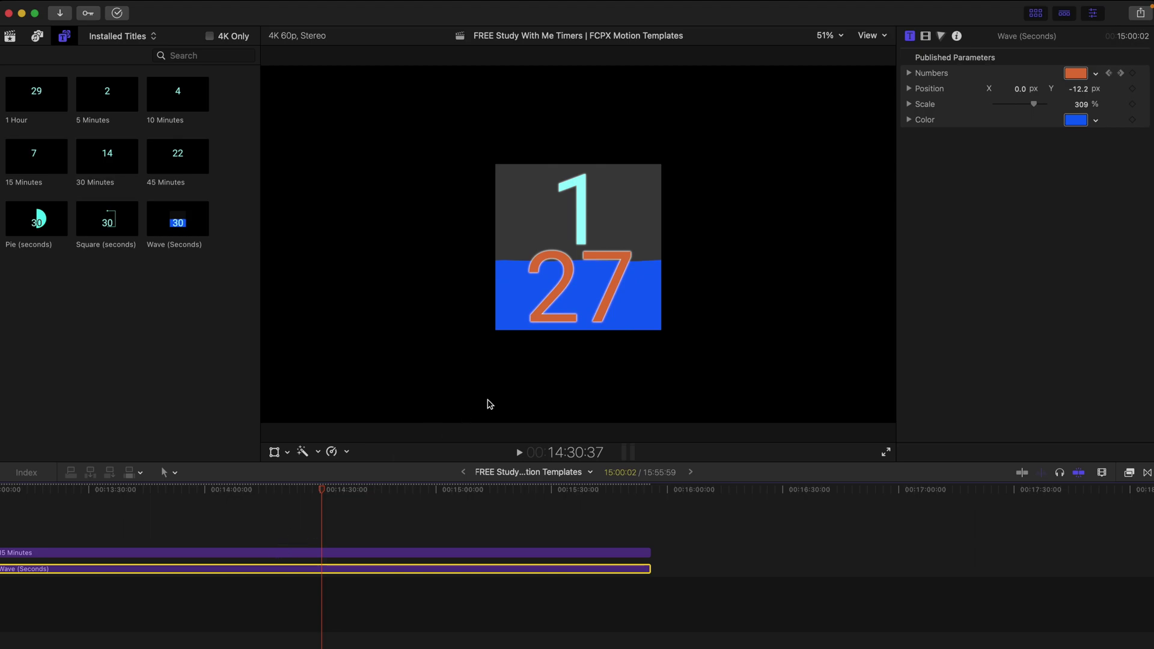
Step: Change the wave's fill color to pale yellow
left_click(1096, 120)
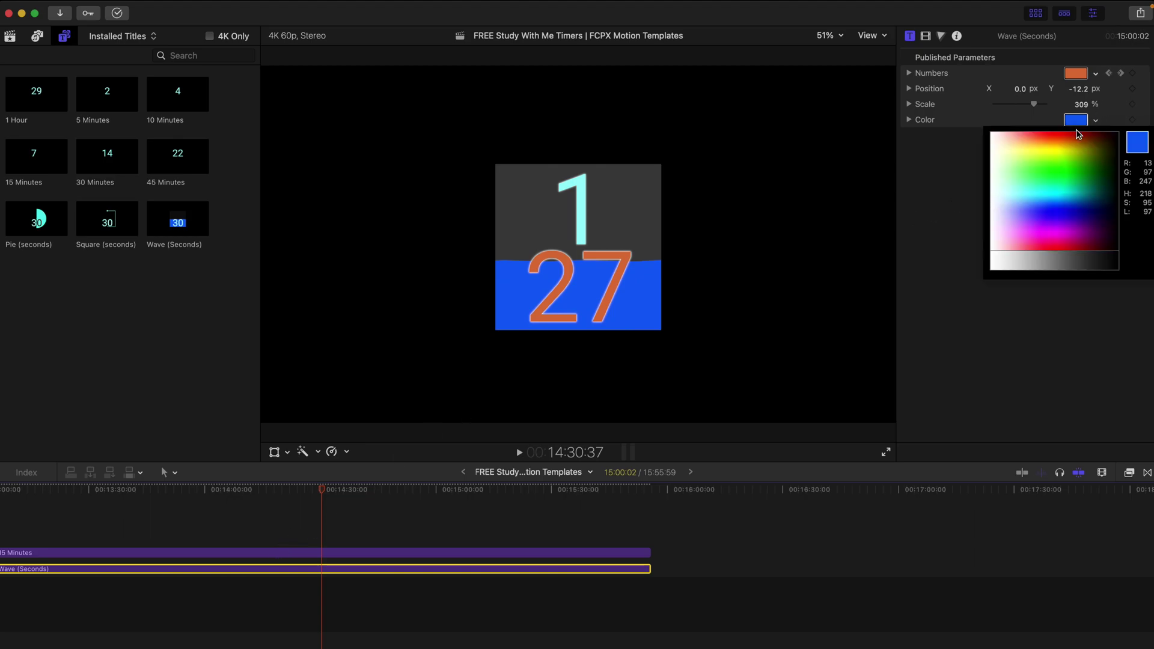
left_click(1021, 172)
left_click(1028, 155)
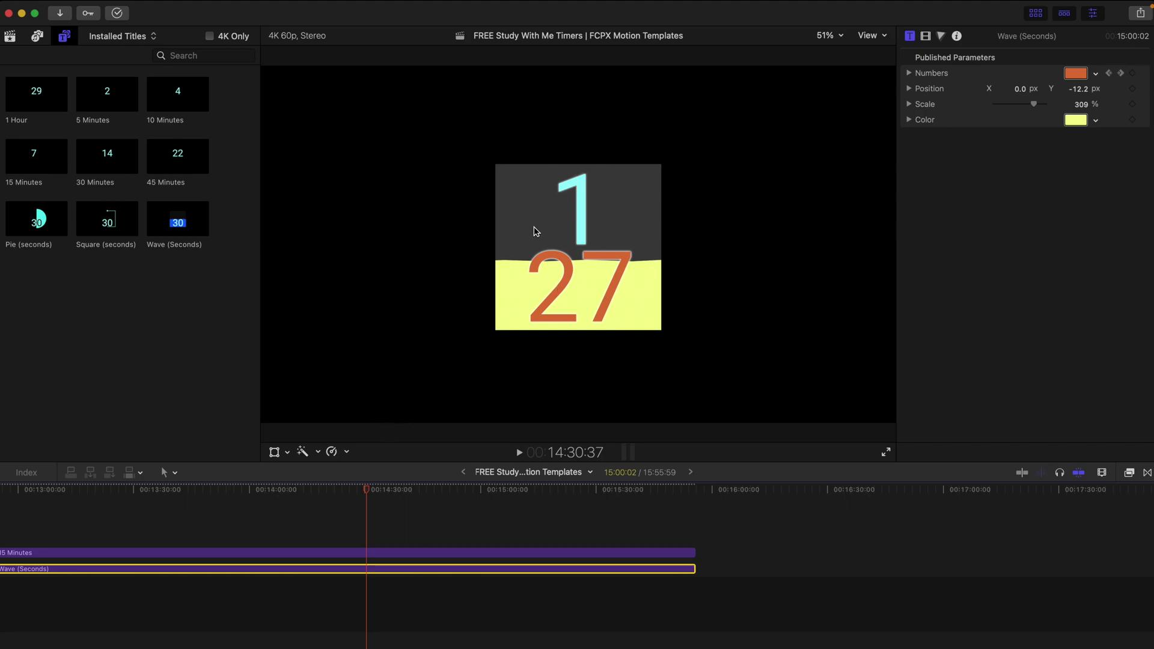
Step: Pick a new color for the 15 Minutes title's numbers
left_click(418, 552)
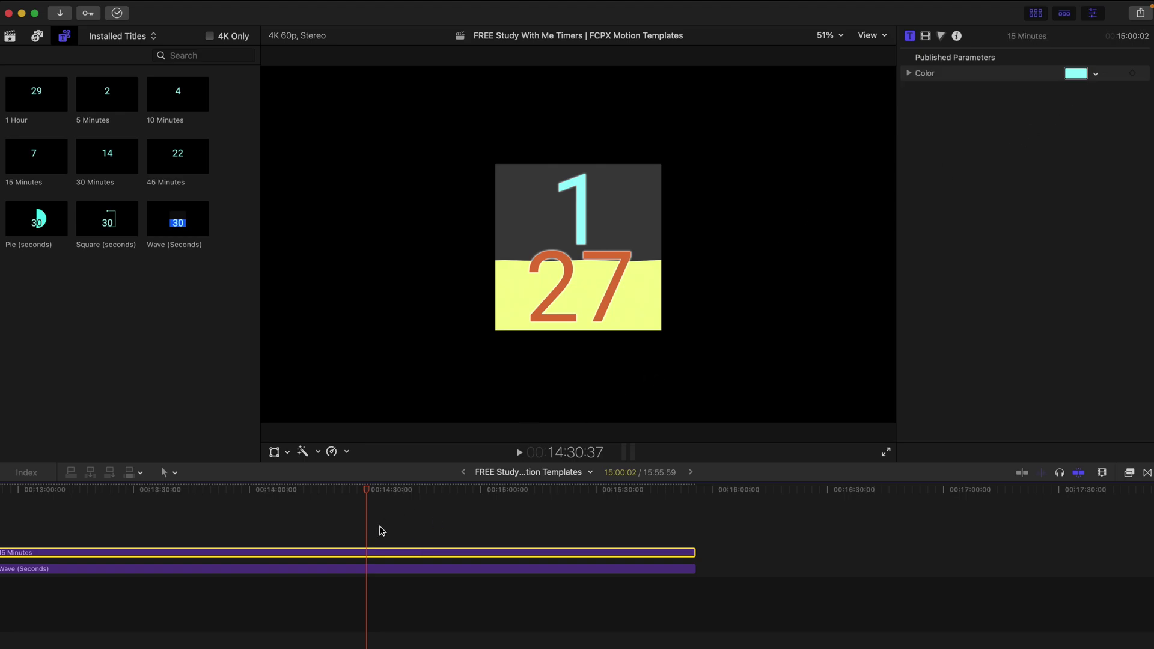
left_click(1101, 75)
left_click(1100, 76)
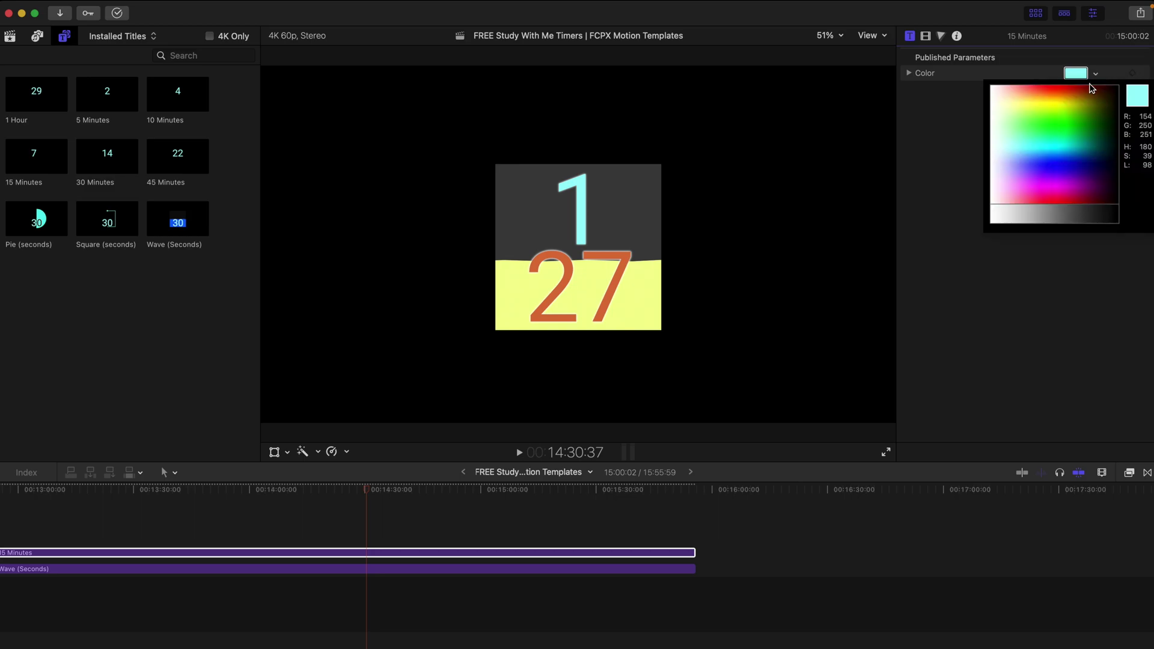
left_click(1065, 98)
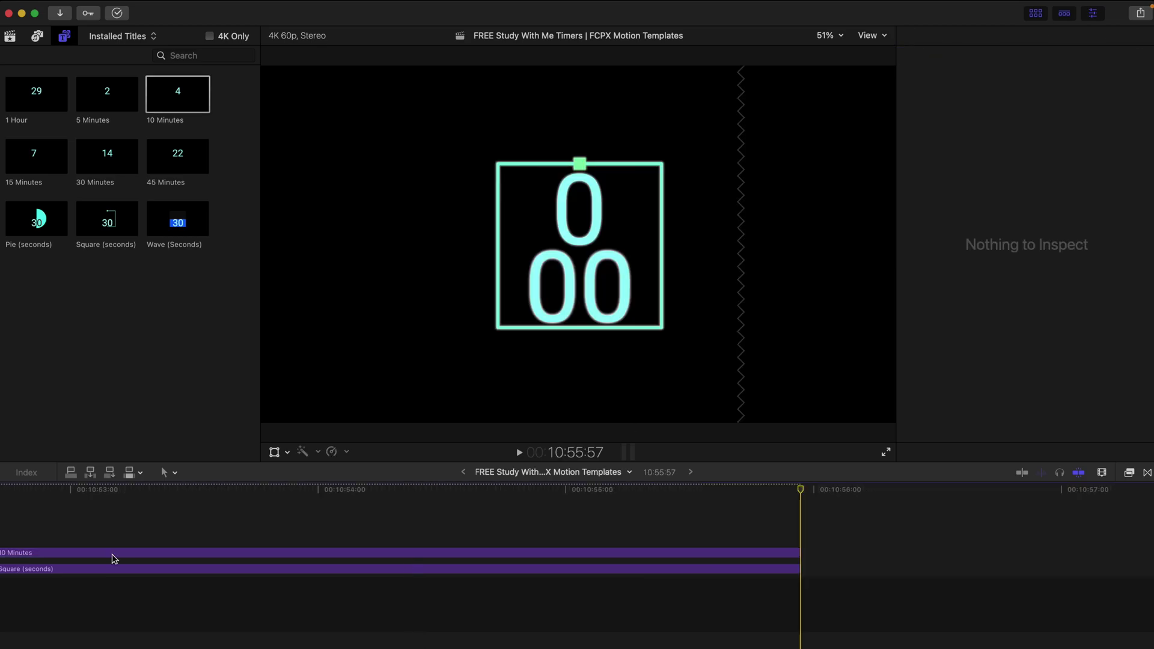
Step: Group the 10 Minutes and Square (seconds) titles into a compound clip in the Timer event, keeping the suggested name
key("super+minus")
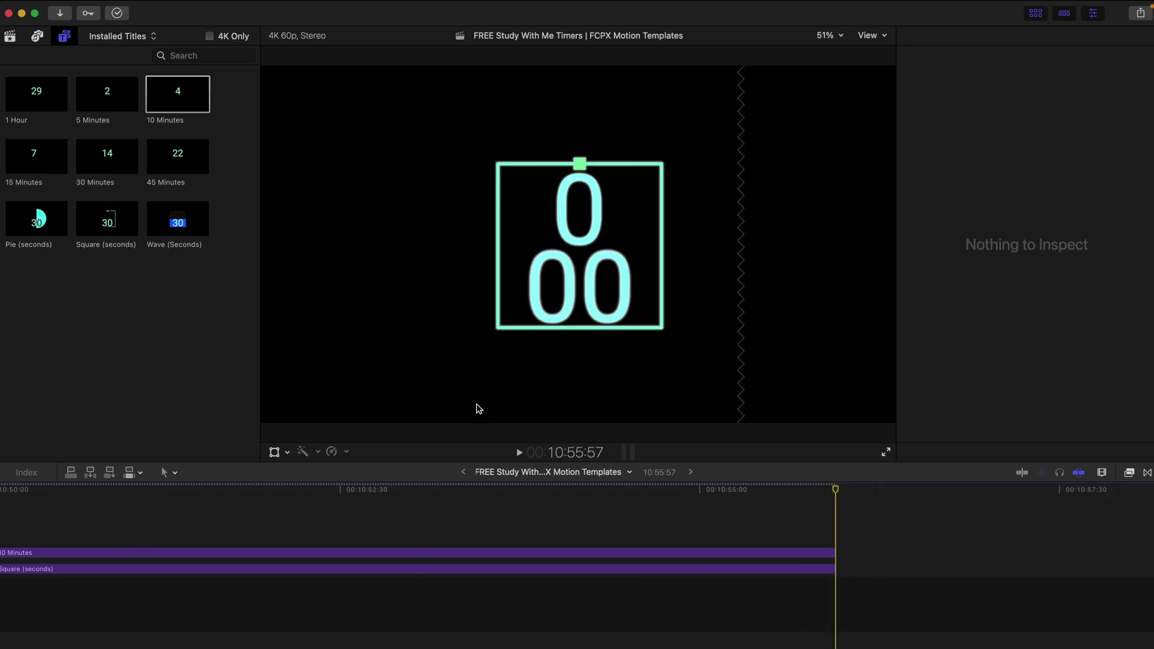
key("super+minus")
key("super+minus")
scroll(284, 640, "left", 20)
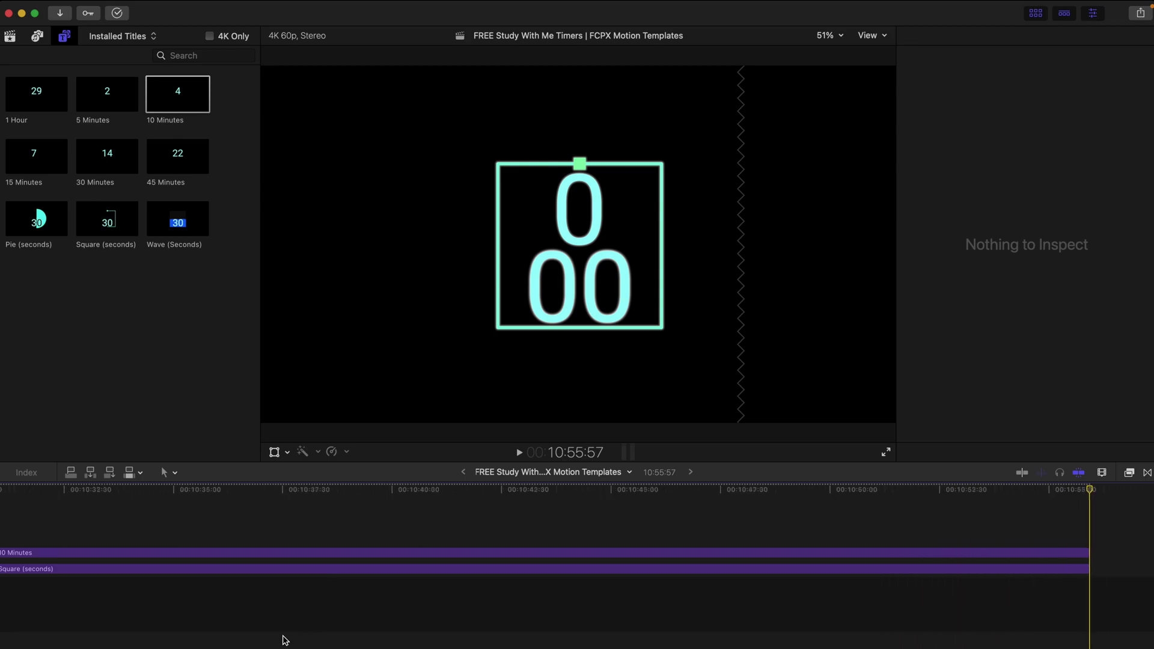
scroll(284, 639, "left", 5)
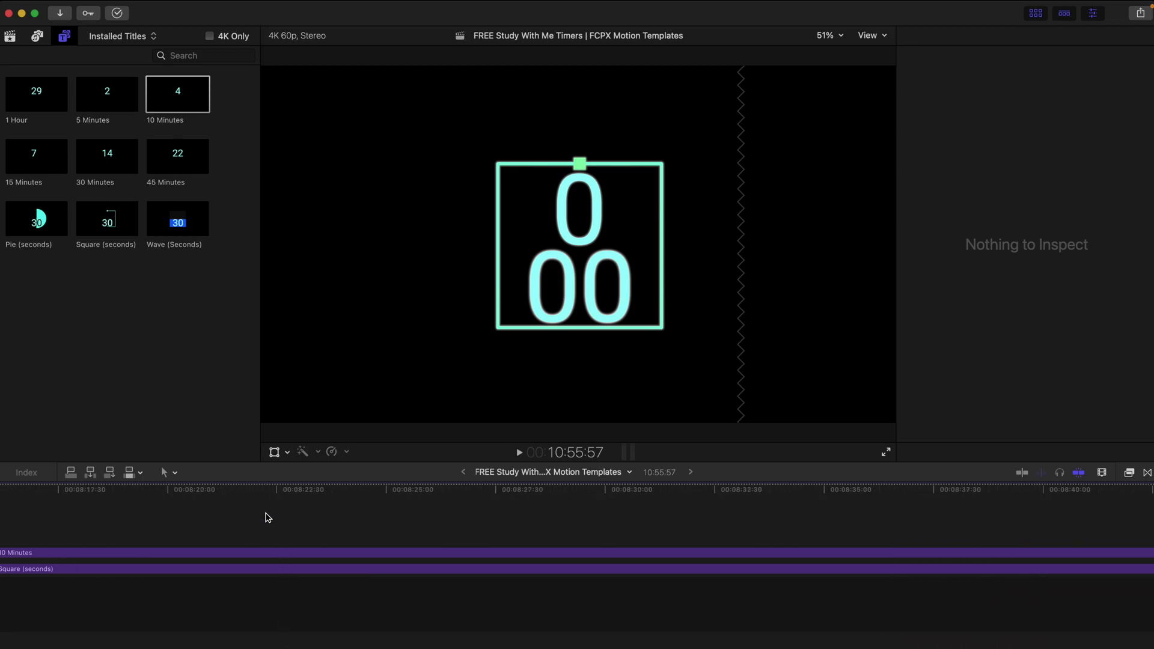
left_click_drag(266, 512, 264, 590)
key("alt+g")
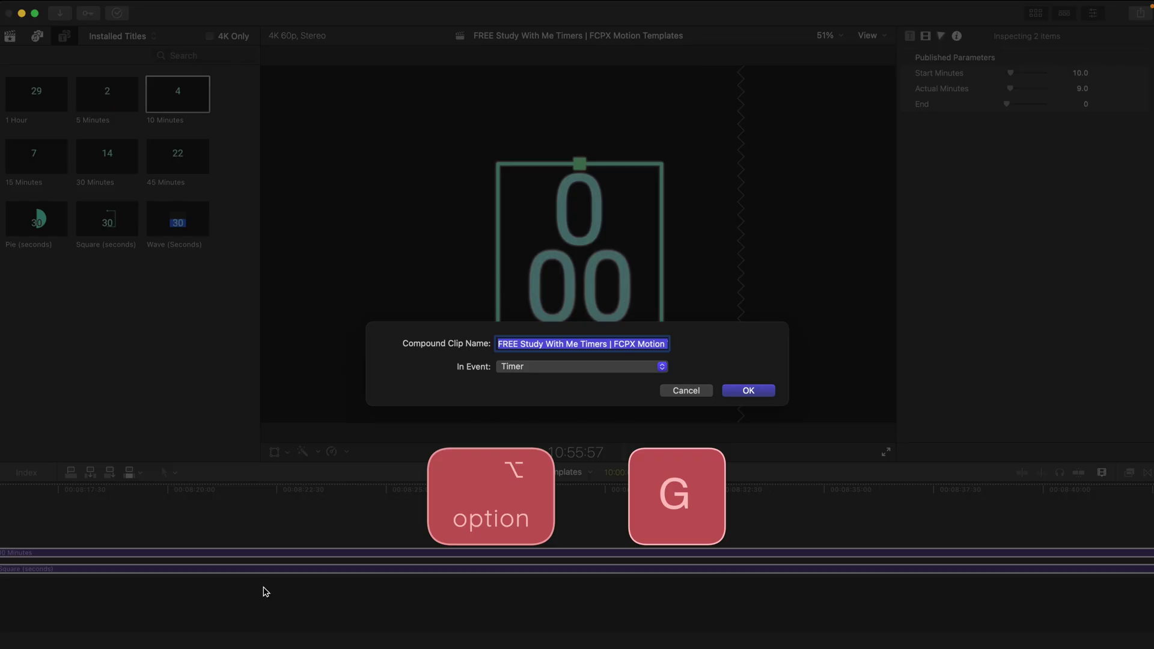
key("Return")
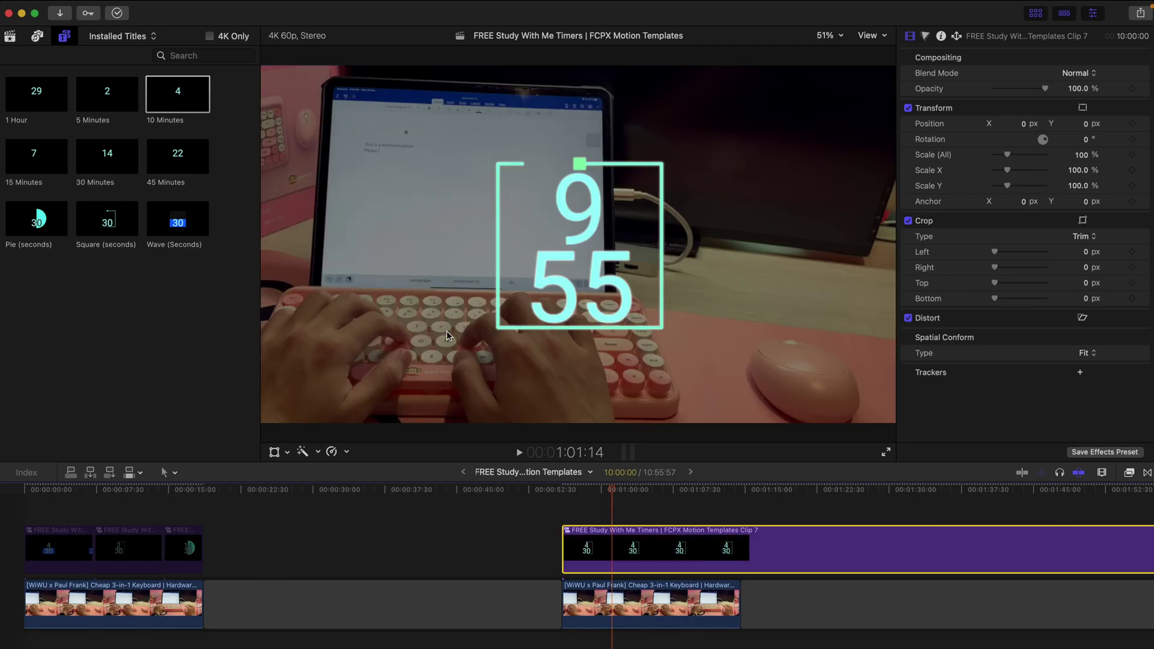
Step: Move the 10-minute timer compound clip to the upper right of the frame and scale it down uniformly
left_click(275, 453)
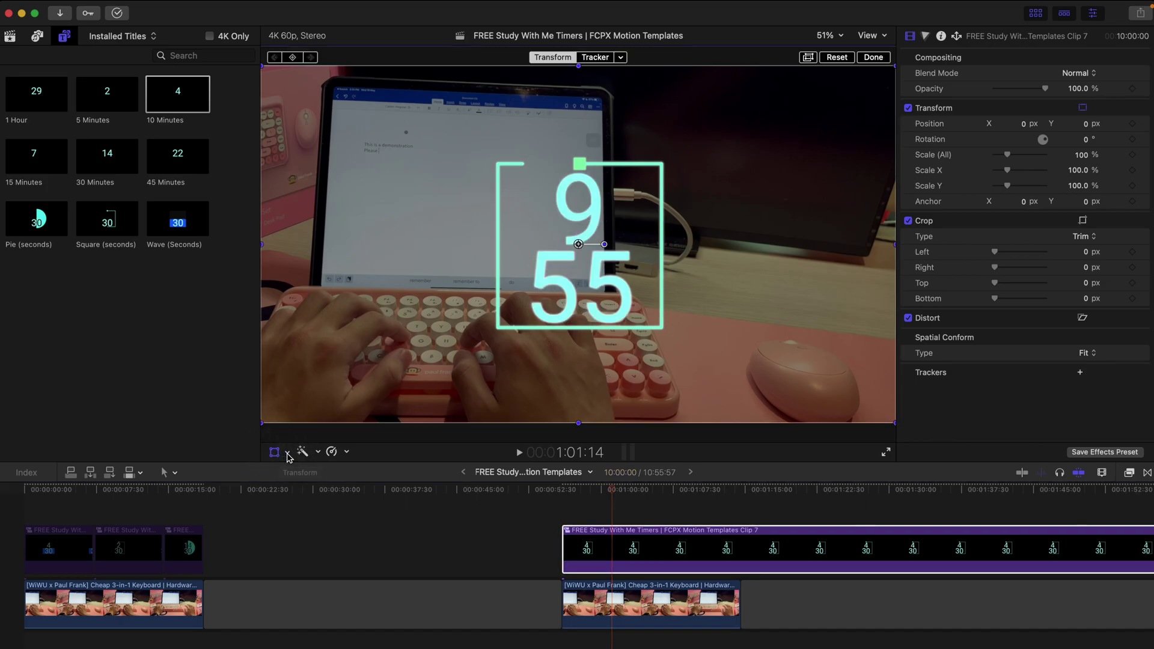
left_click(287, 454)
left_click(287, 457)
left_click_drag(579, 244, 771, 196)
left_click_drag(1013, 156, 1002, 156)
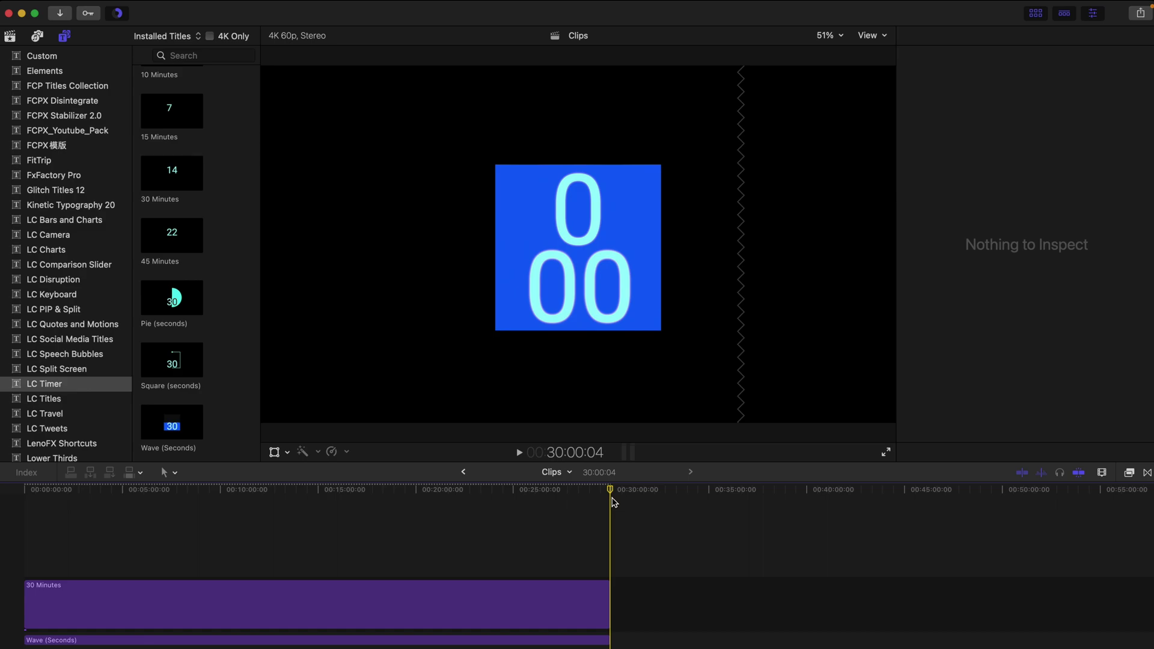
Step: Combine the 30 Minutes and Wave (Seconds) titles into one compound clip with the default name
left_click_drag(596, 511, 586, 647)
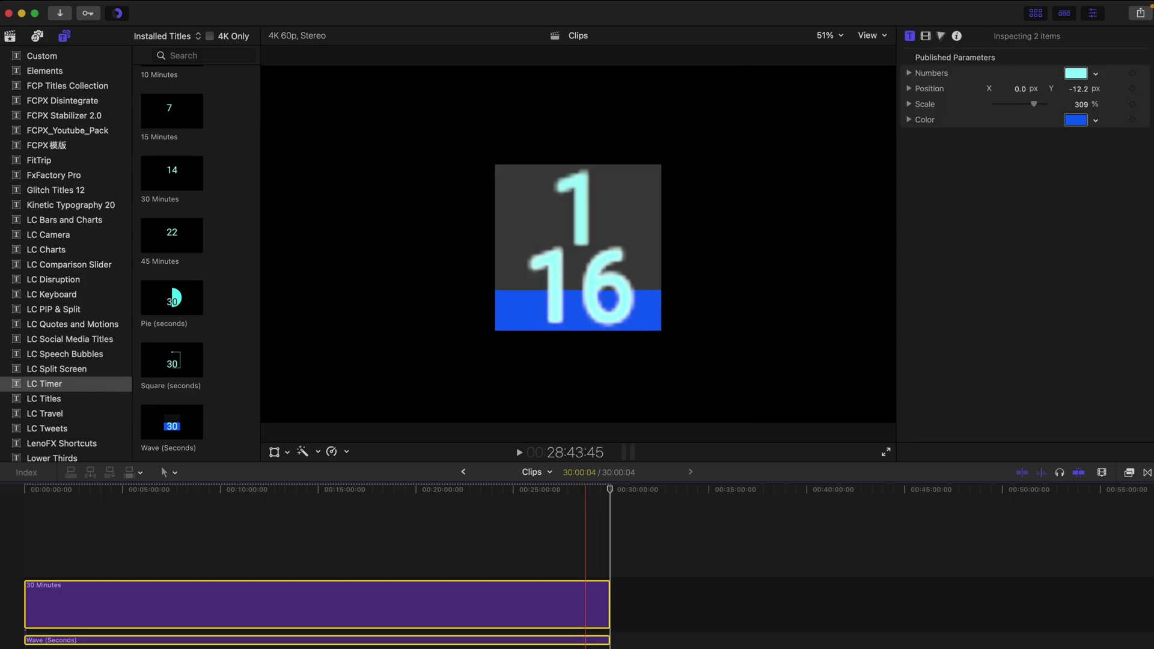
key("alt+g")
key("Return")
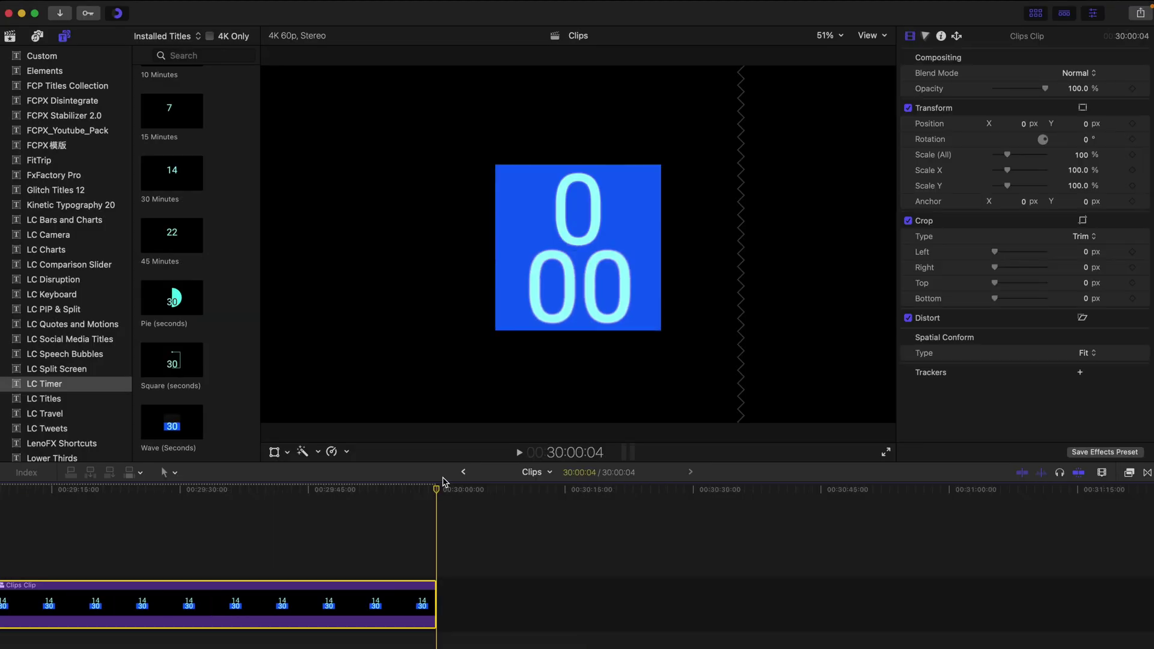
Step: Add a freeze frame from the 30-minute compound clip's last frame at 30:00:03
key("Left")
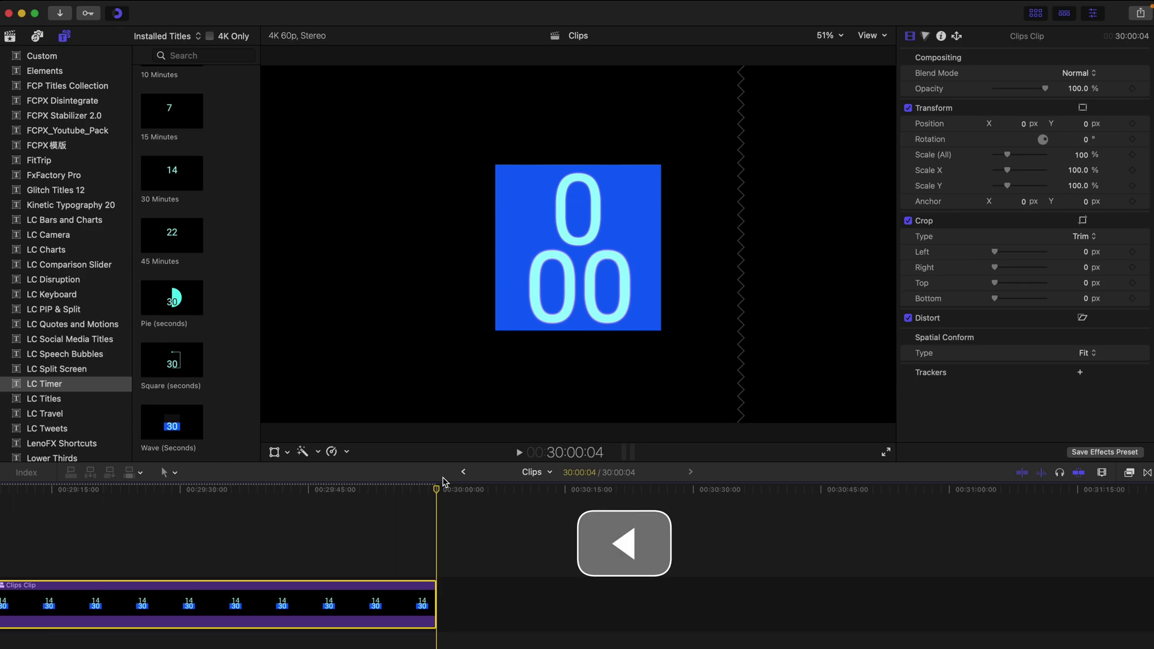
key("Left")
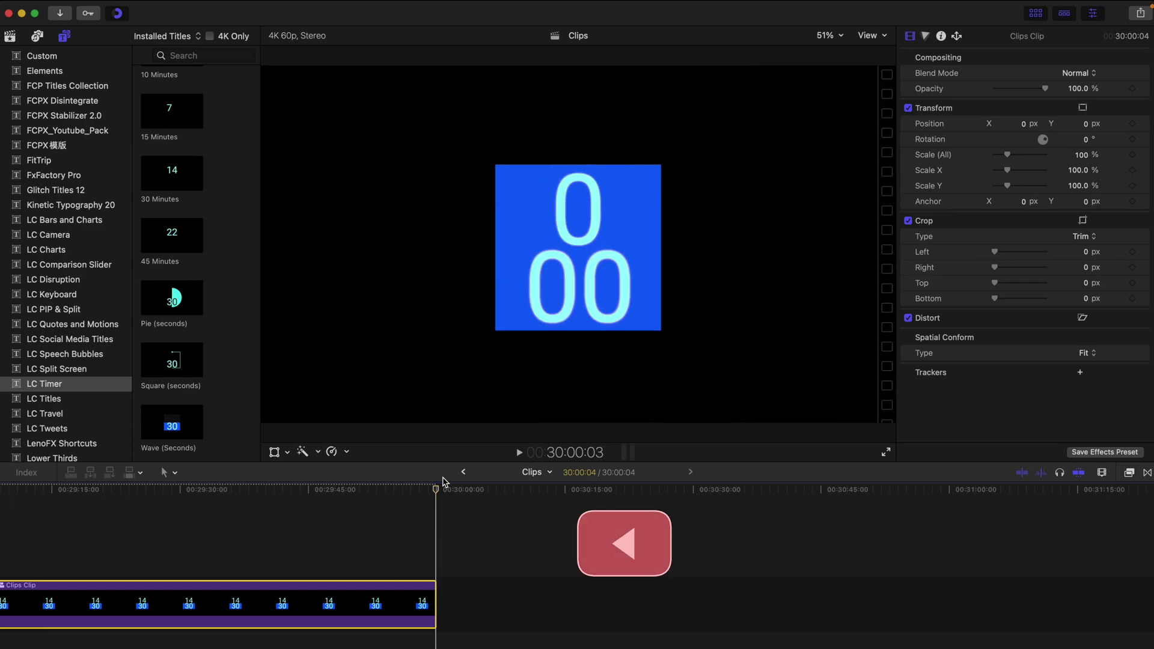
key("alt+f")
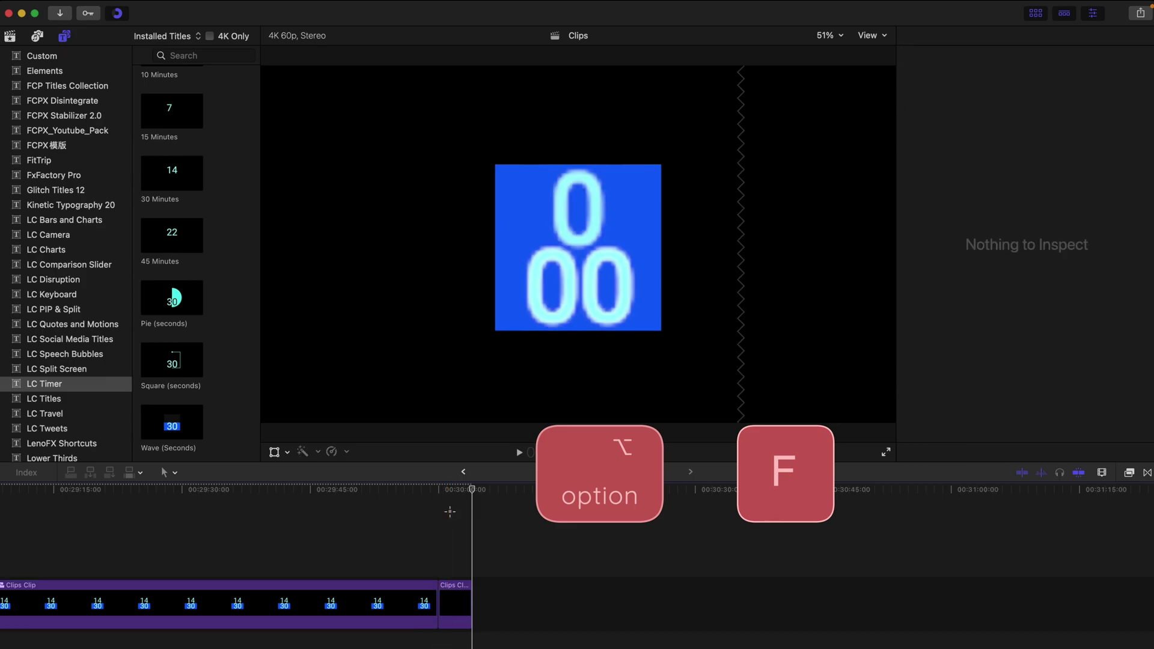
Step: Fade out the freeze frame with an Opacity keyframe at its start and the opacity lowered fully at its end, and play it
mouse_move(450, 492)
left_mouse_down()
mouse_move(440, 490)
mouse_move(472, 490)
mouse_move(439, 489)
left_mouse_up()
left_click(453, 597)
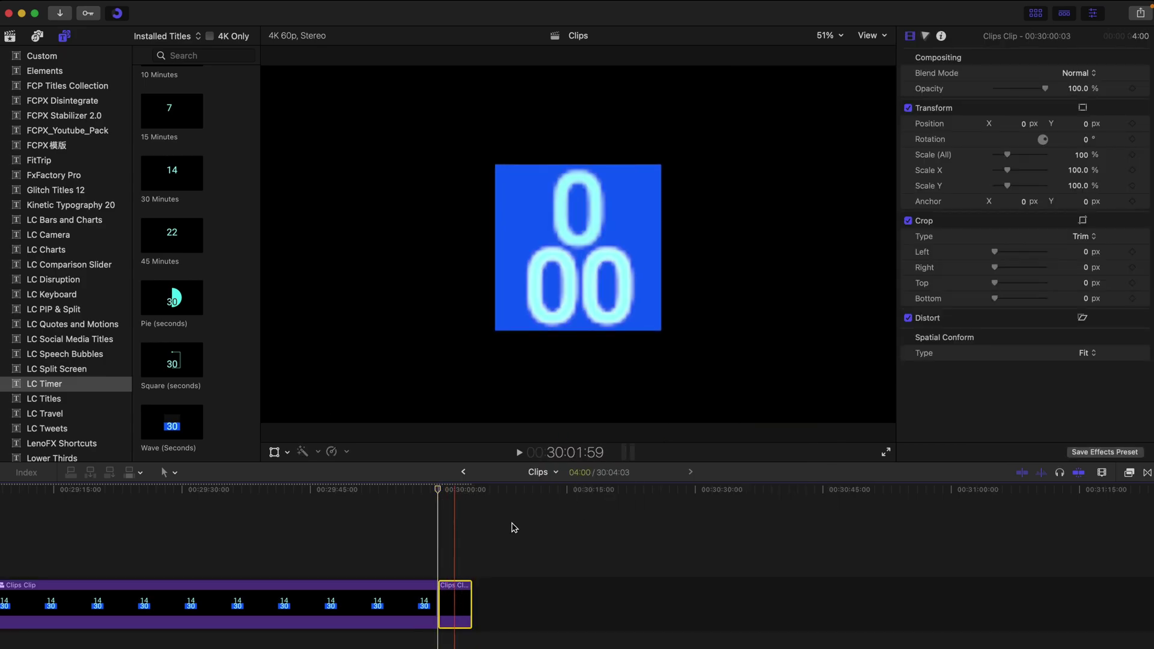
left_click(1133, 89)
left_click_drag(454, 490, 474, 490)
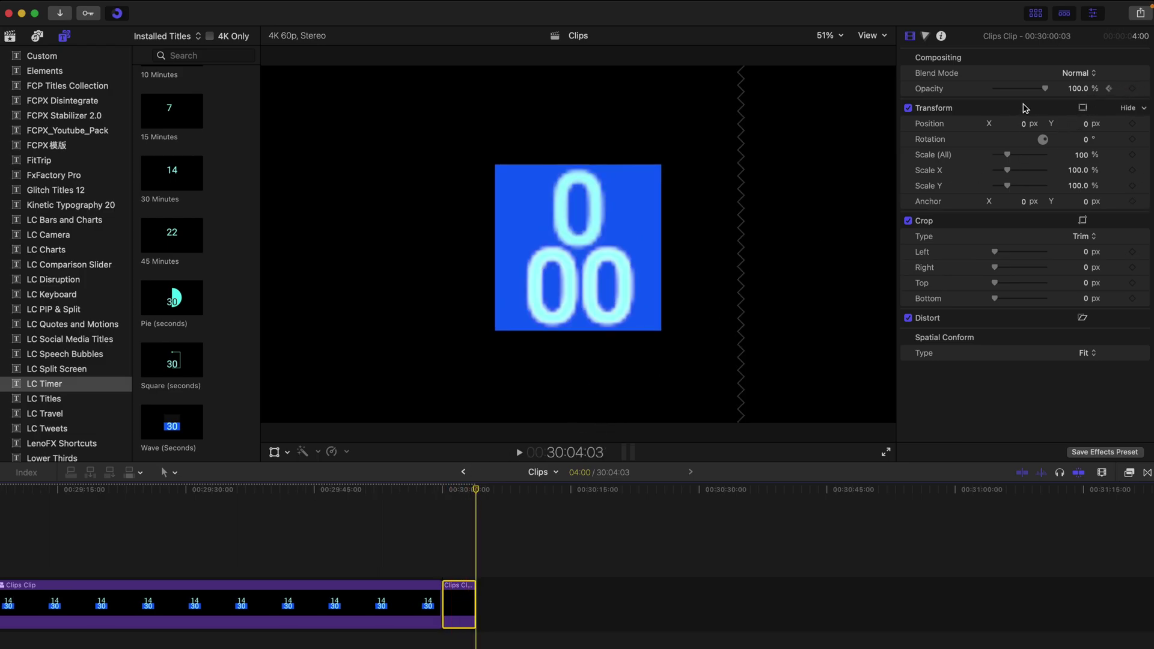
left_click_drag(1045, 89, 922, 97)
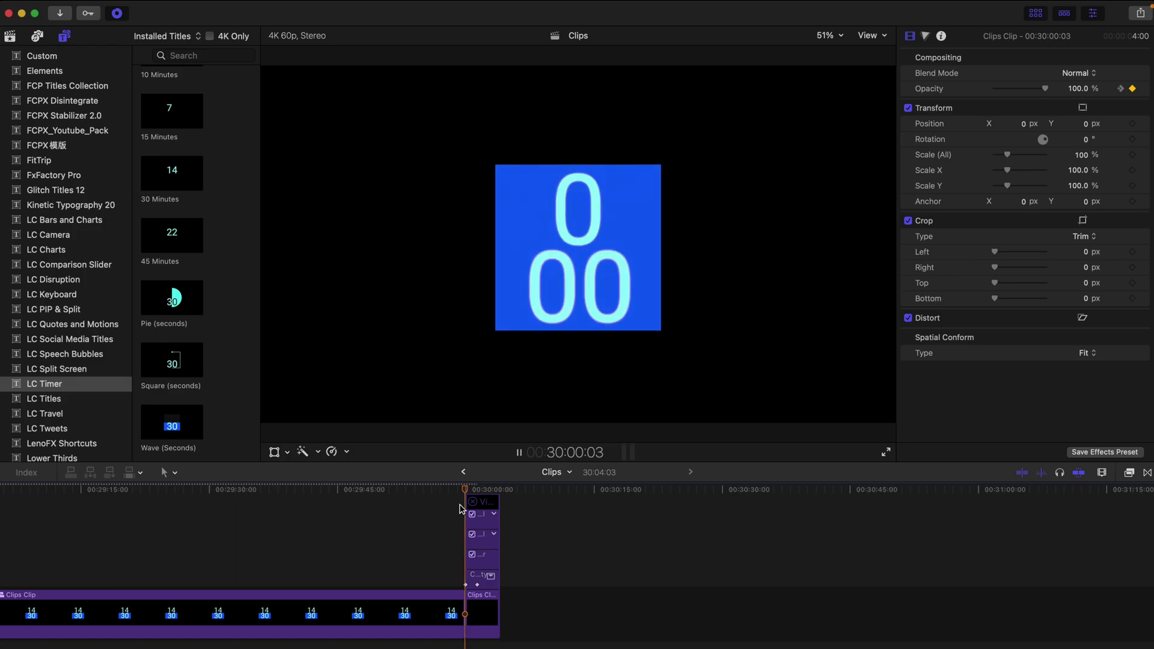
key("space")
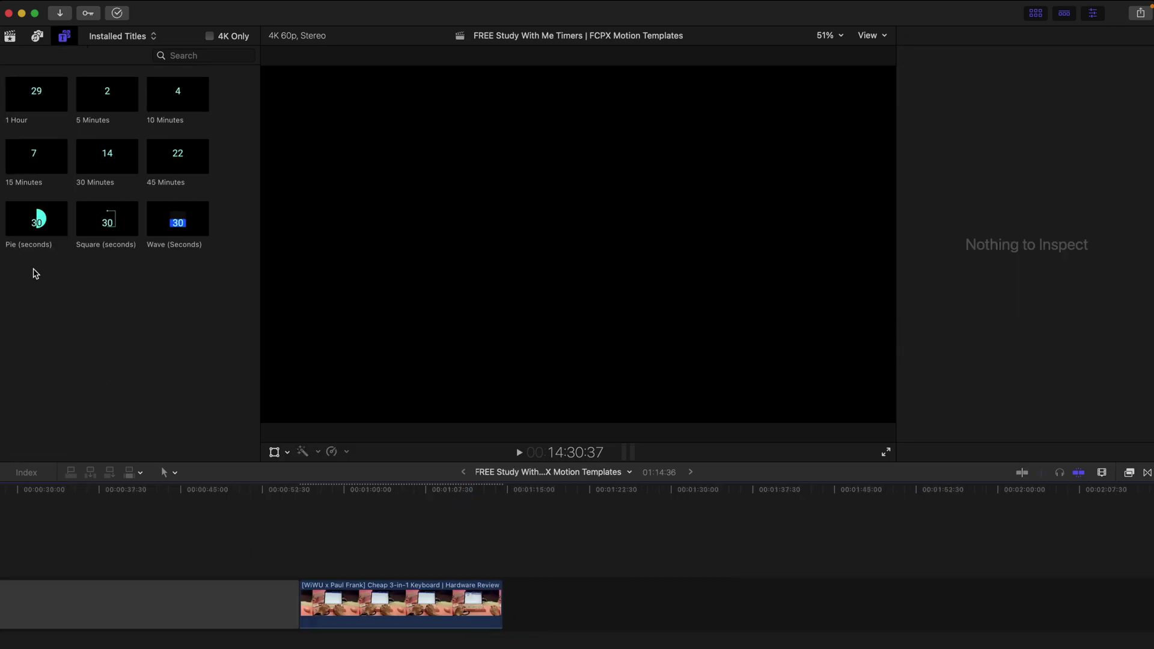
Step: Place the Pie (seconds) title above the start of the keyboard clip and stack the 30 Minutes title on top of it
left_click(26, 232)
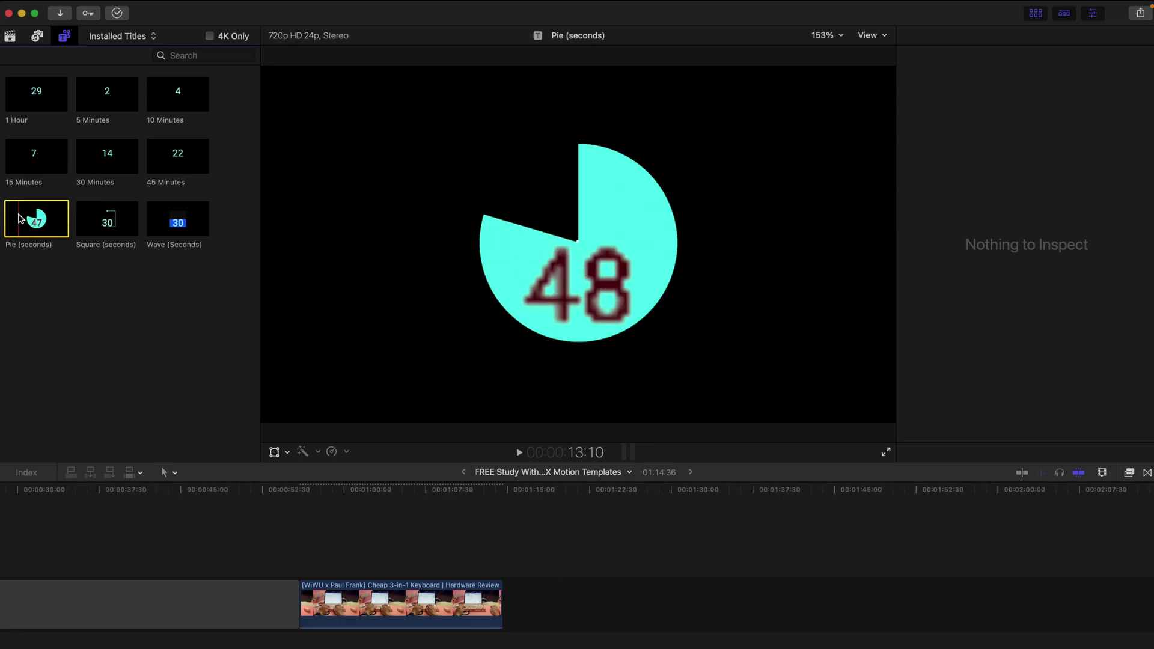
left_click_drag(26, 232, 295, 565)
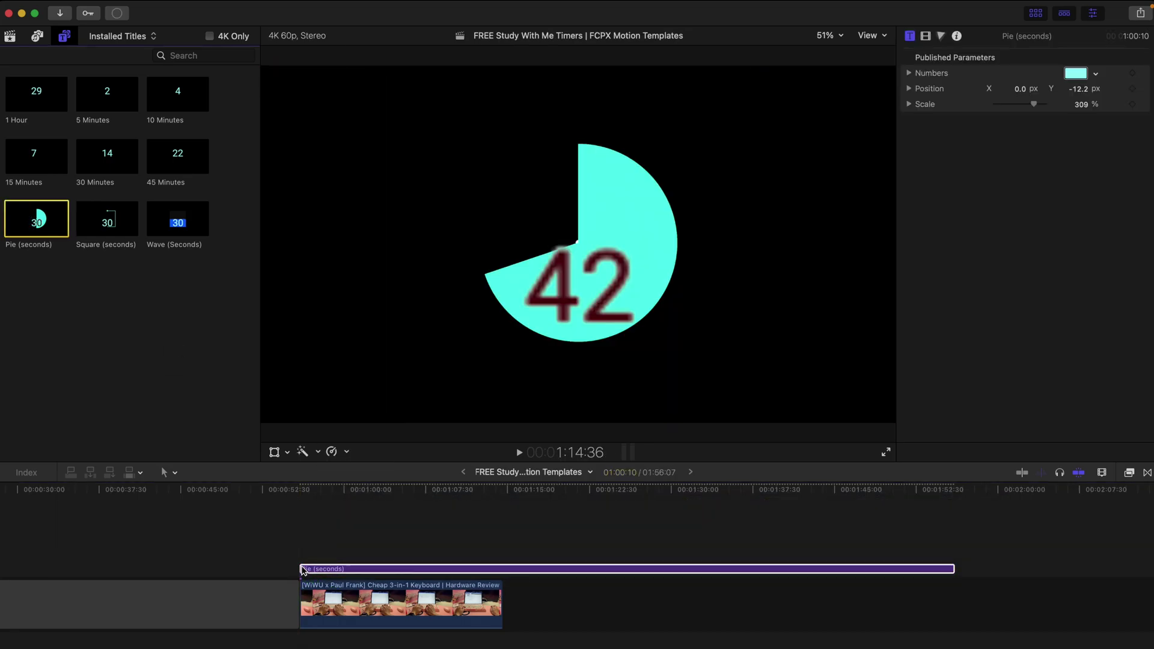
left_click(308, 499)
left_click_drag(308, 489, 578, 491)
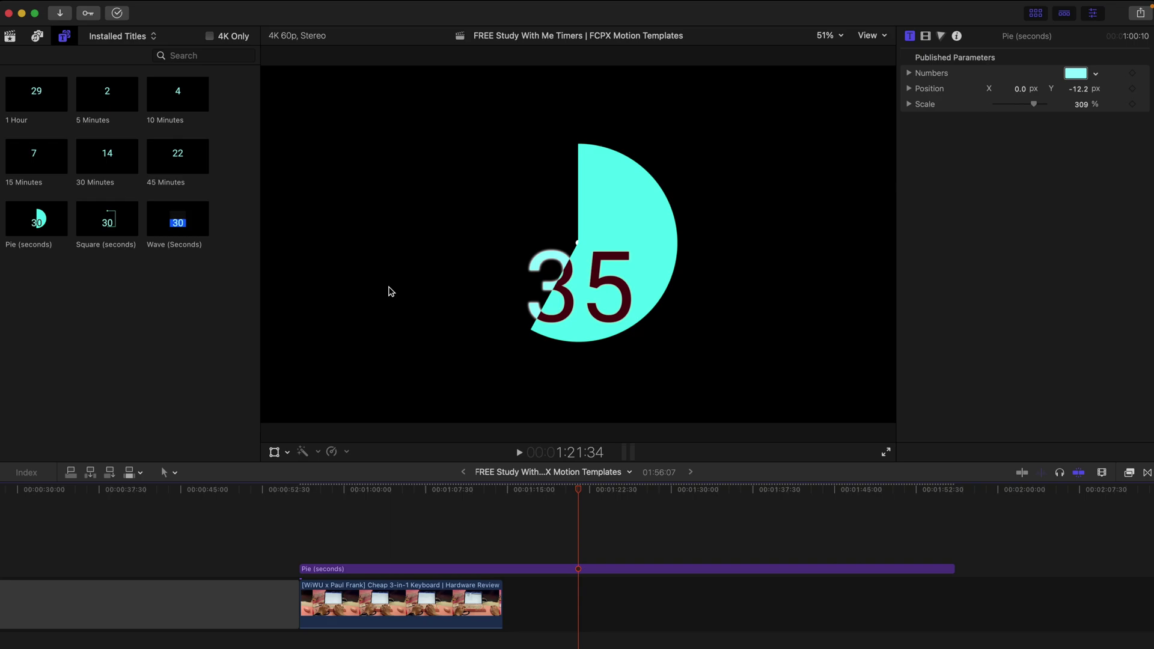
left_click_drag(106, 161, 302, 552)
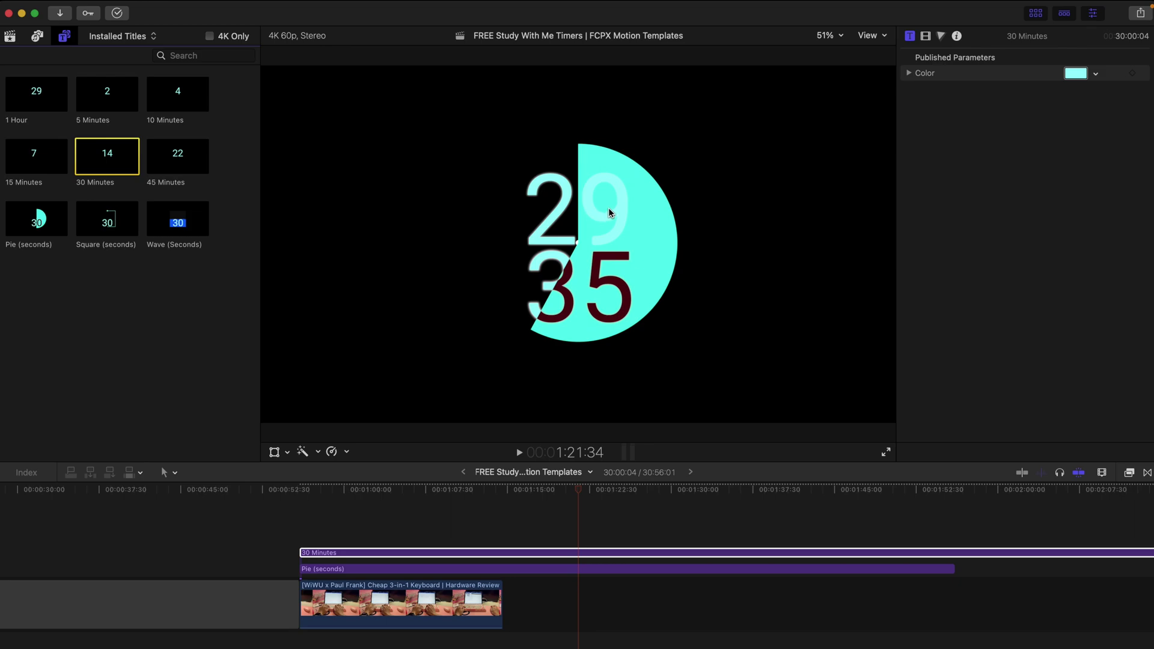
Step: Set the 30 Minutes title's blend mode to Subtract
left_click(553, 552)
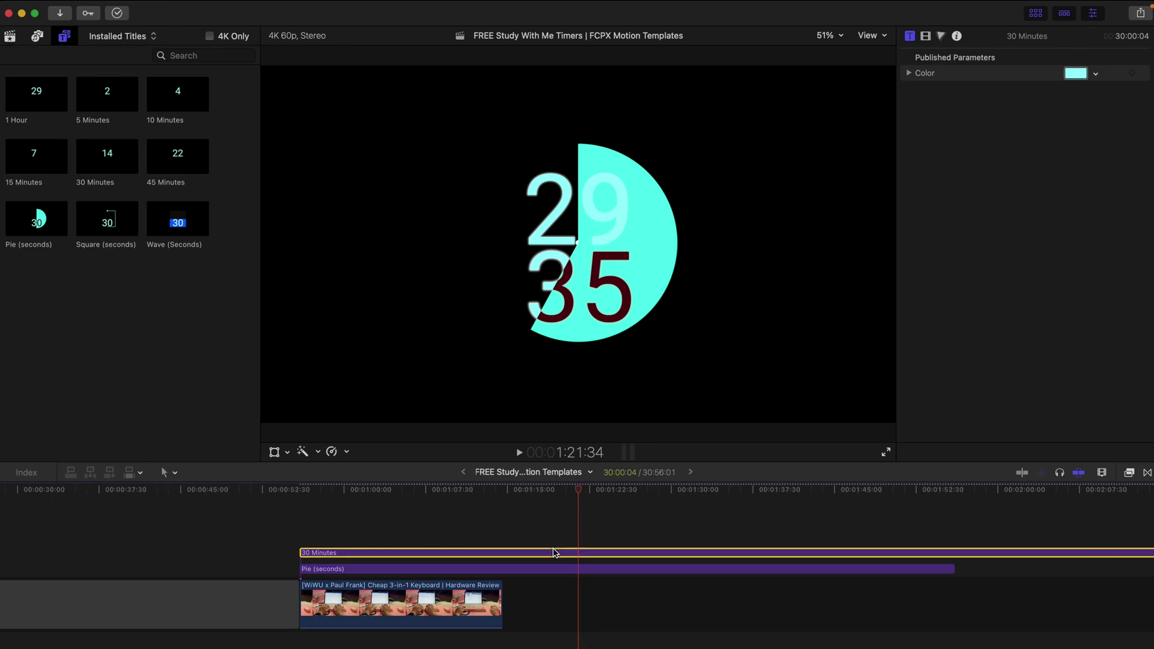
left_click(926, 36)
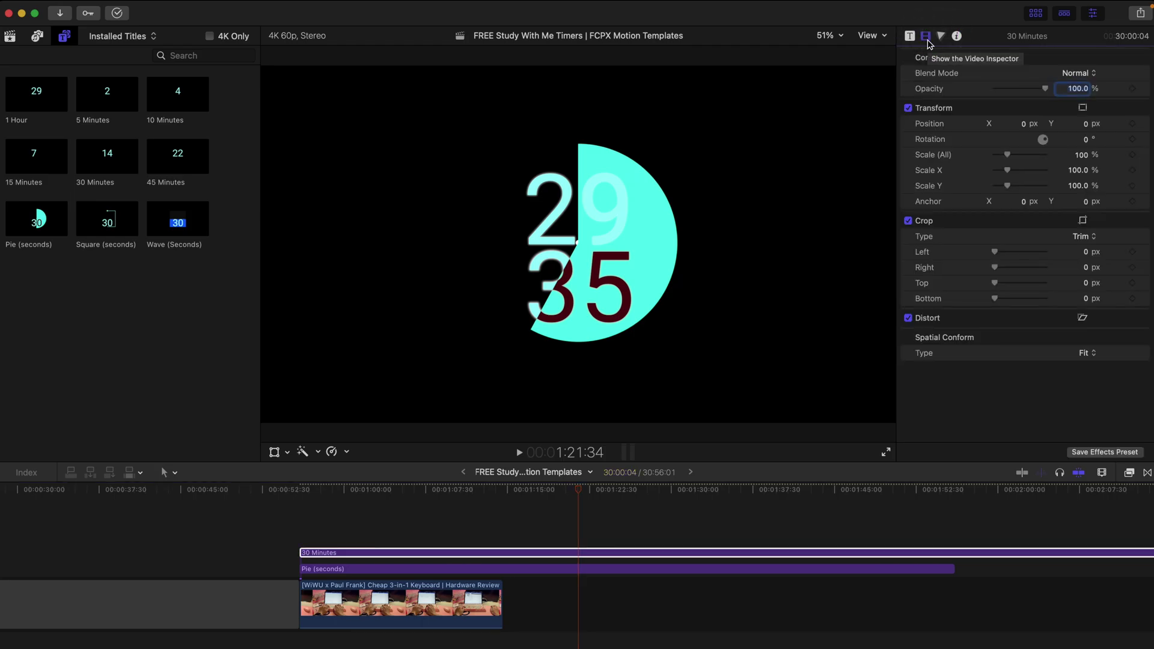
left_click(1083, 73)
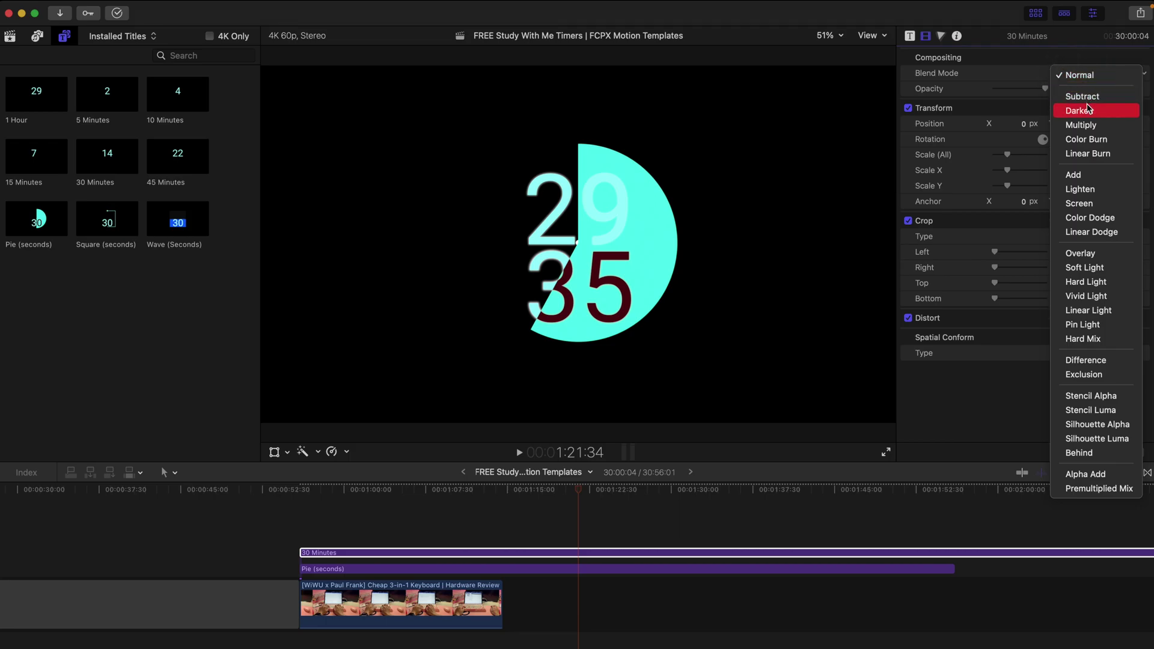
left_click(1082, 97)
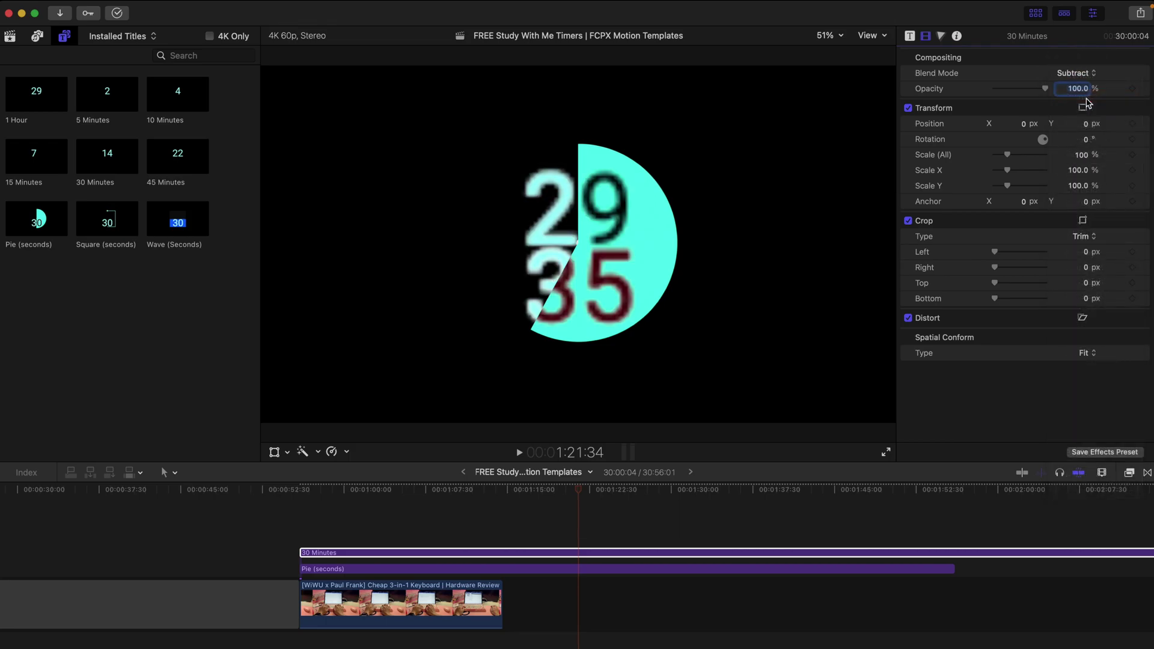
Step: Play and scrub the combined pie timer to check how the minutes blend with the shrinking pie
left_click(339, 490)
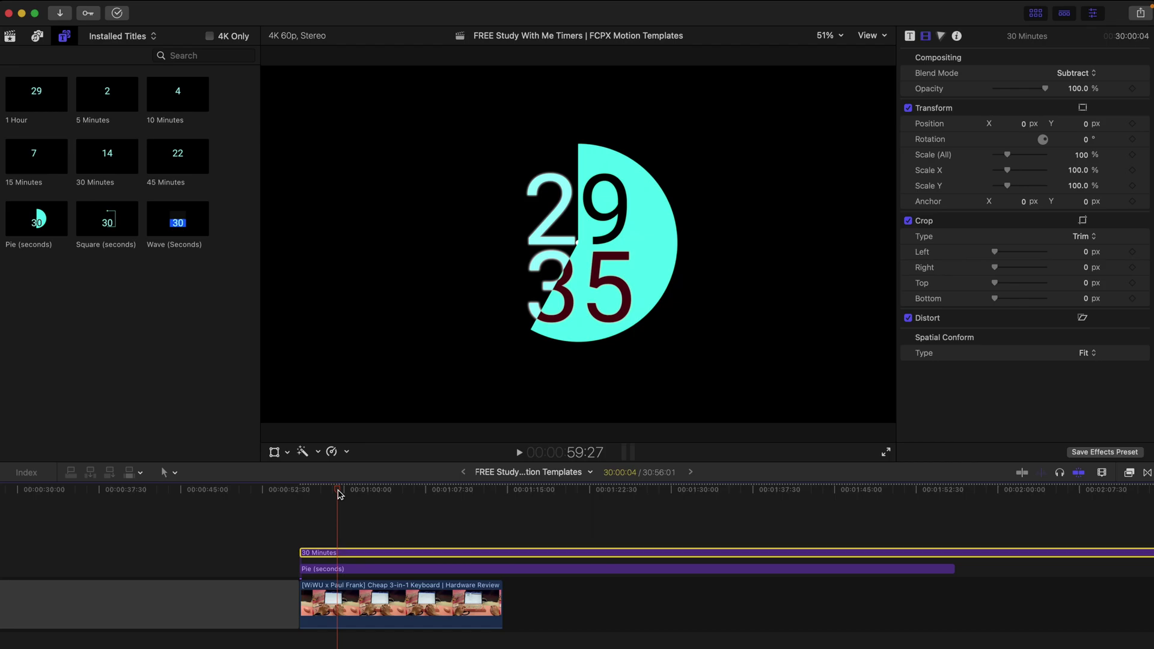
key("space")
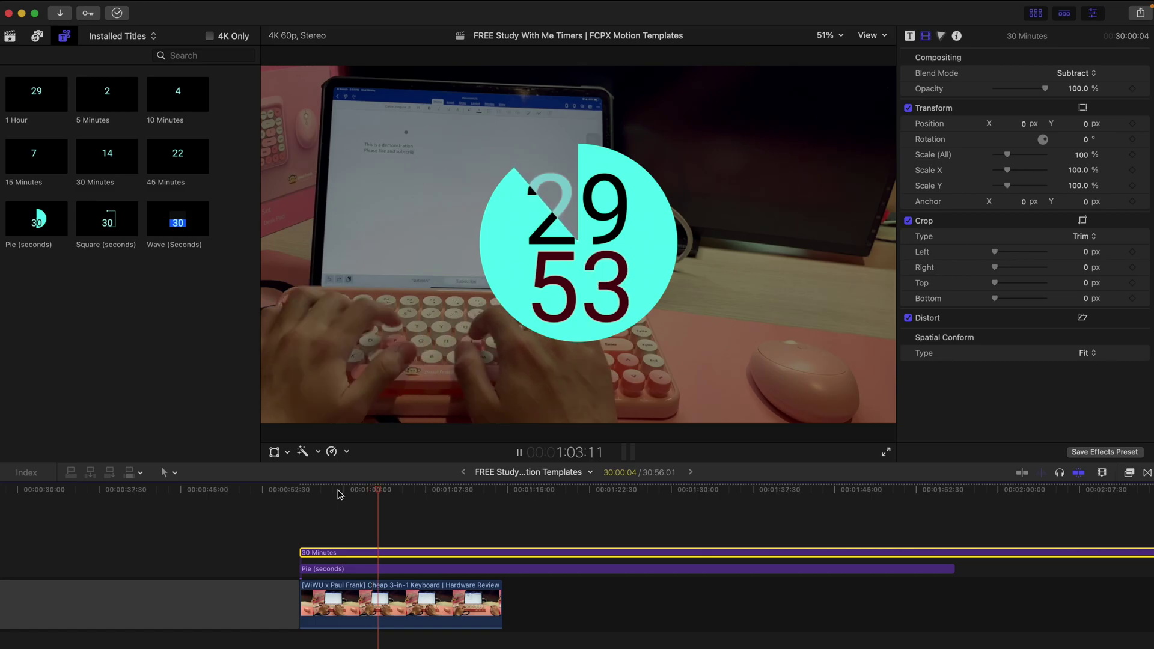
key("space")
left_click_drag(386, 495, 745, 493)
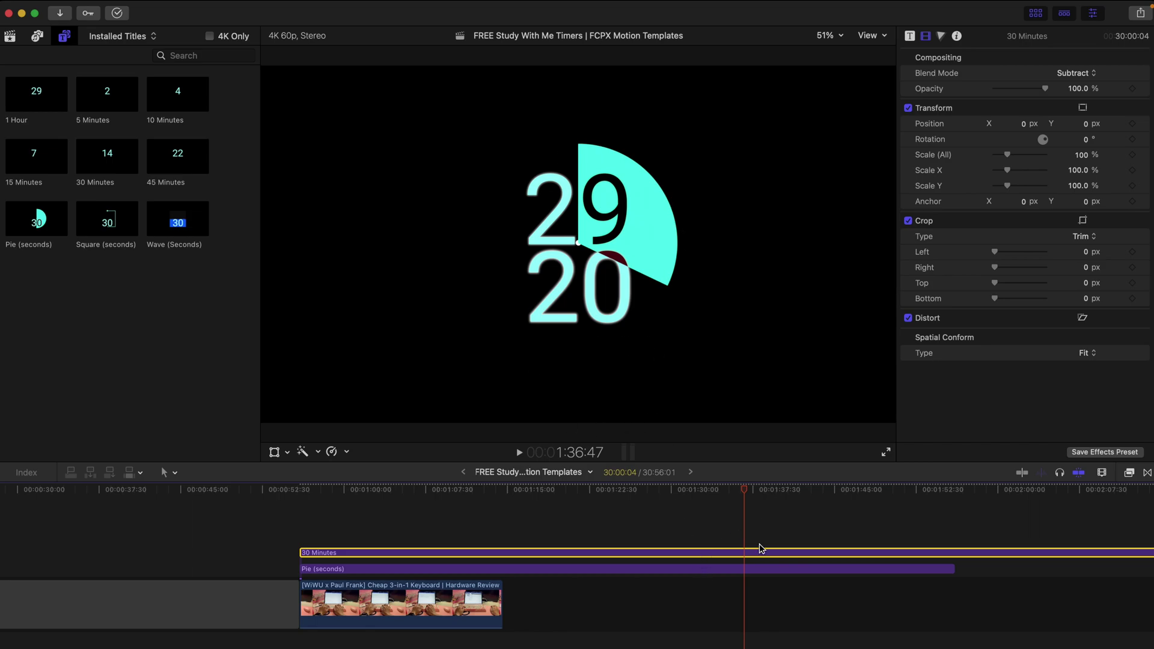
Step: Try a green Numbers color on the Pie (seconds) title
left_click(759, 569)
left_click(910, 36)
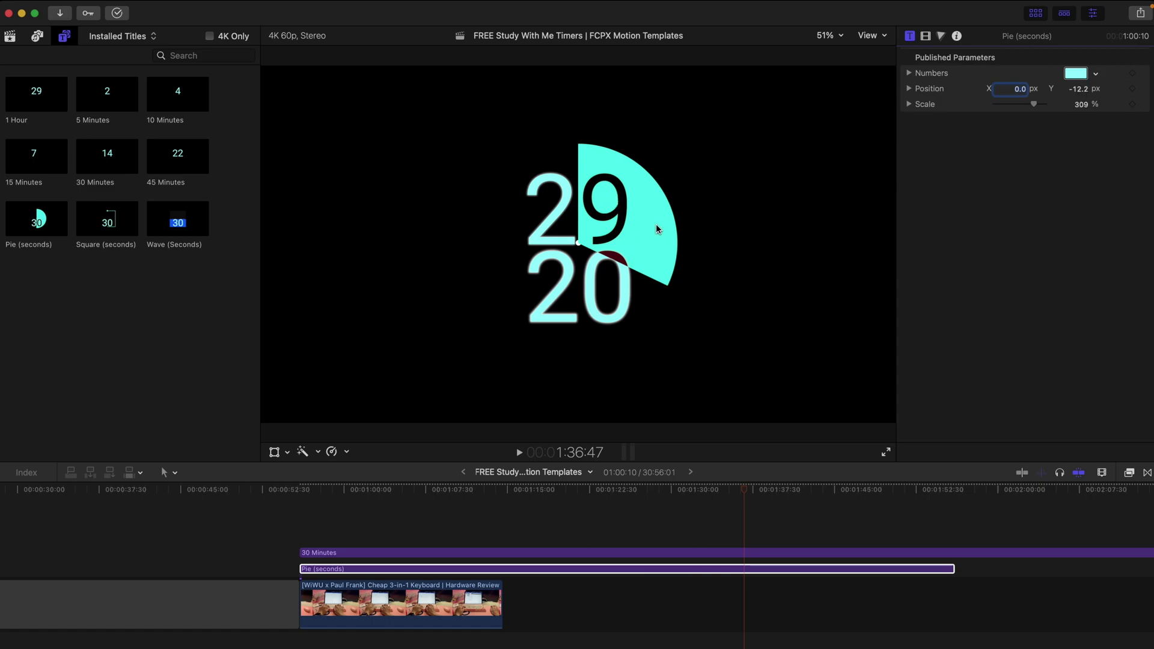
left_click(1076, 73)
left_click(1062, 132)
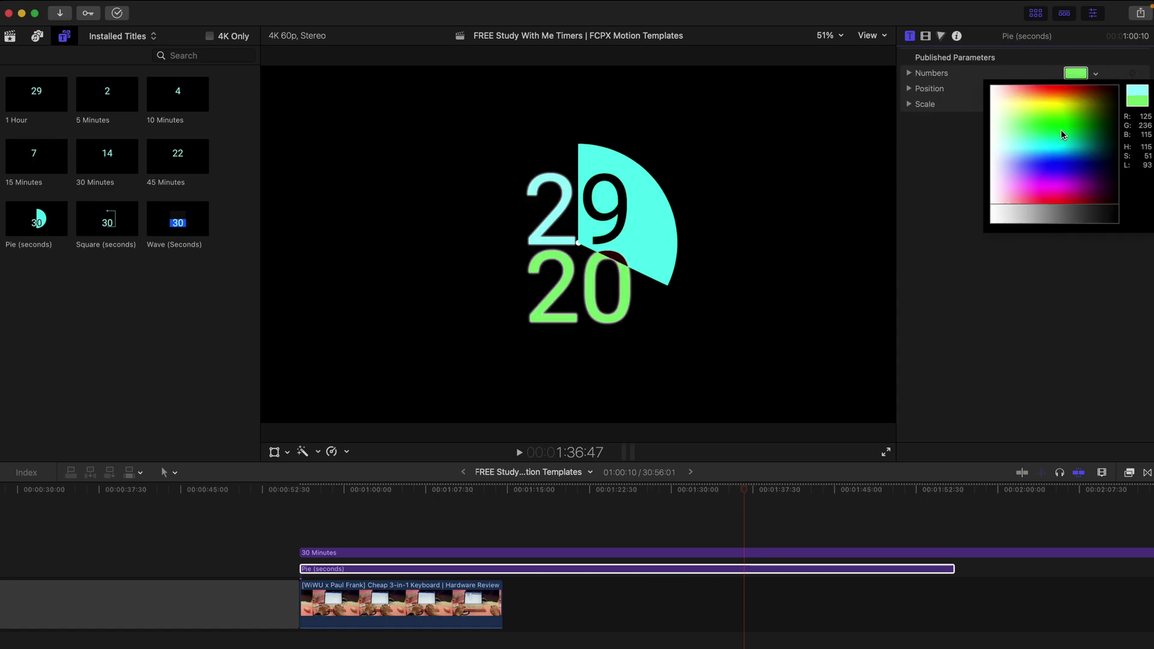
left_click(980, 231)
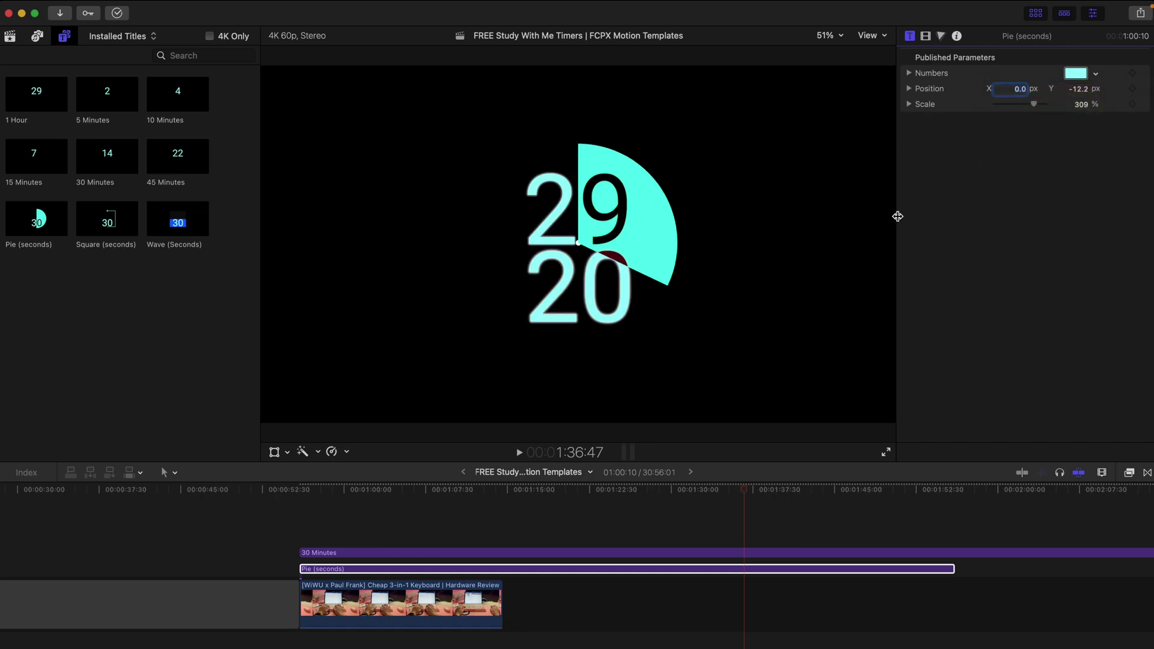